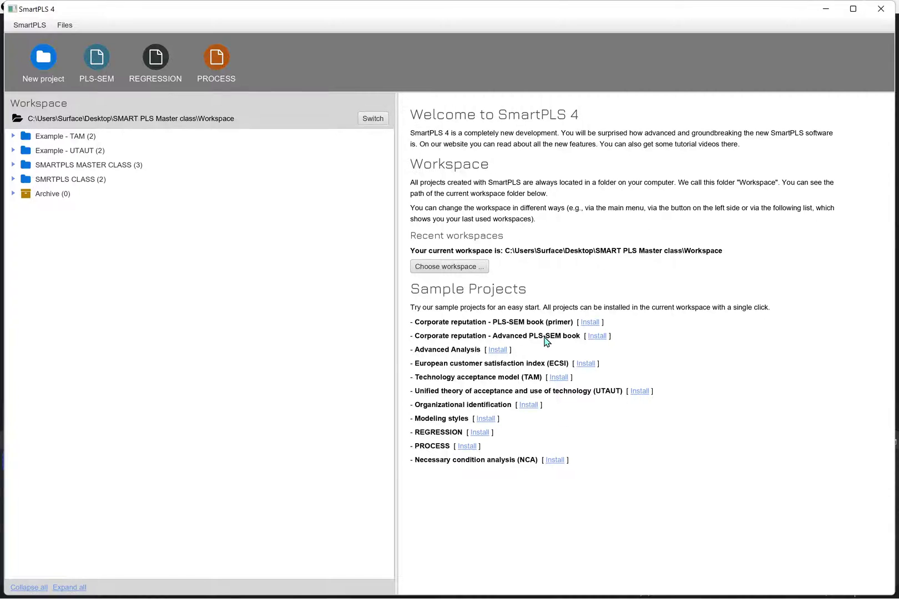
# Open the SMARTPLS MASTER CLASS project to show its Sustainable tourism path model
pyautogui.doubleClick(55, 168)
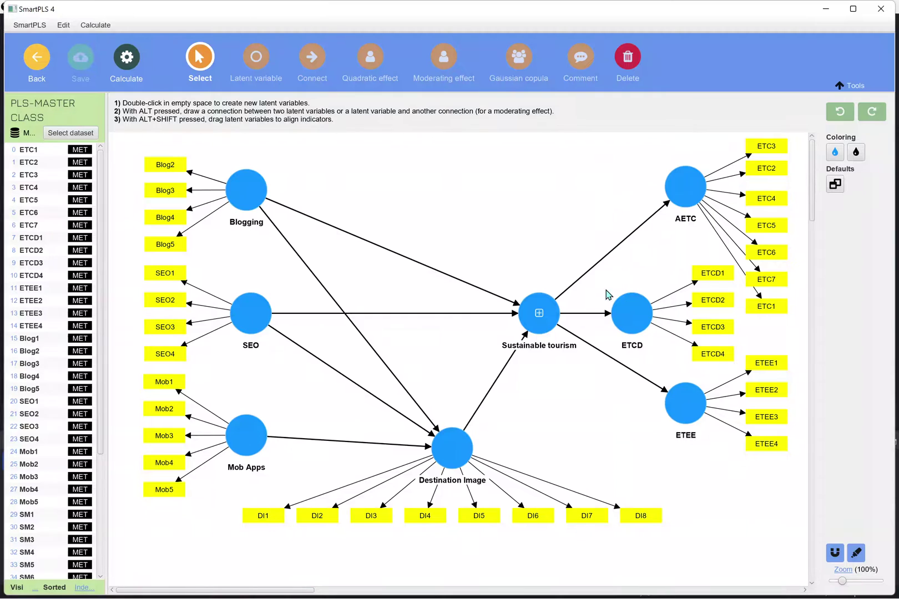
# Rename the AETC construct to 'Environmental Conservation'
pyautogui.moveTo(687, 197); pyautogui.dragTo(685, 194)
pyautogui.click(637, 314)
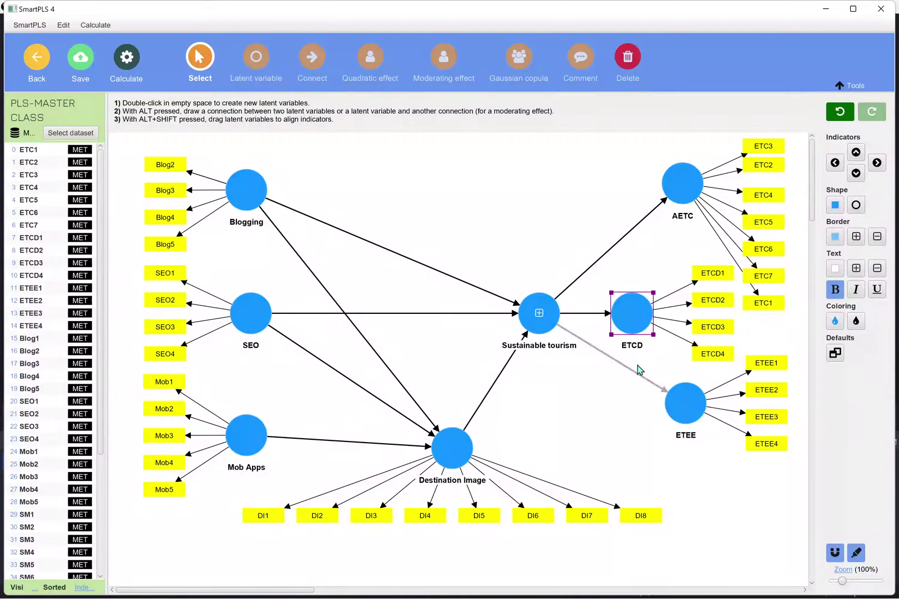
pyautogui.click(681, 204)
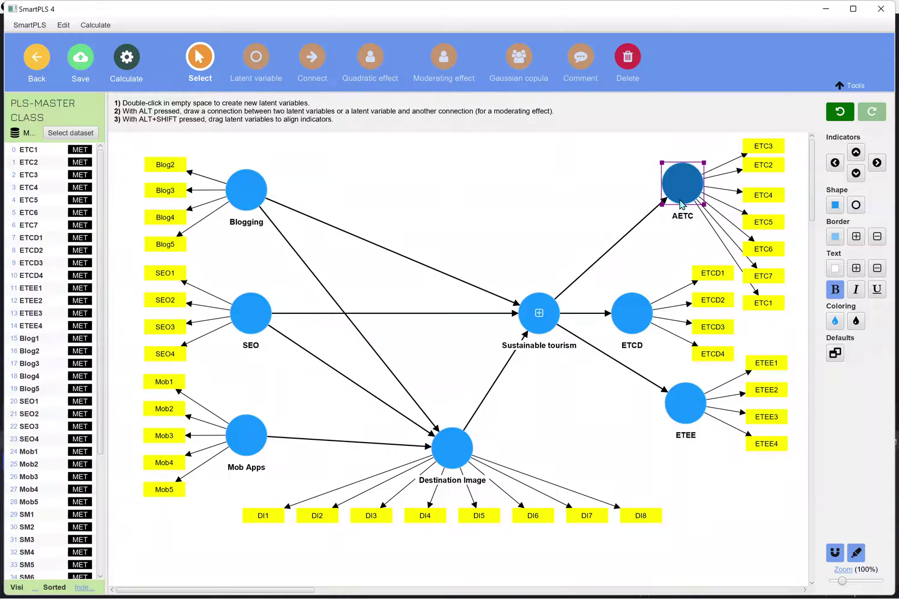
pyautogui.rightClick(682, 204)
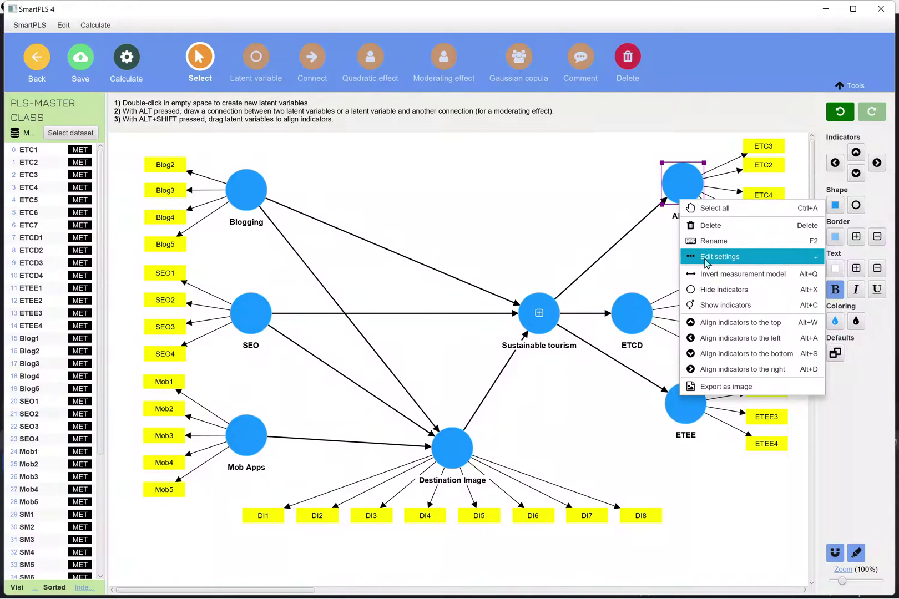
pyautogui.click(709, 242)
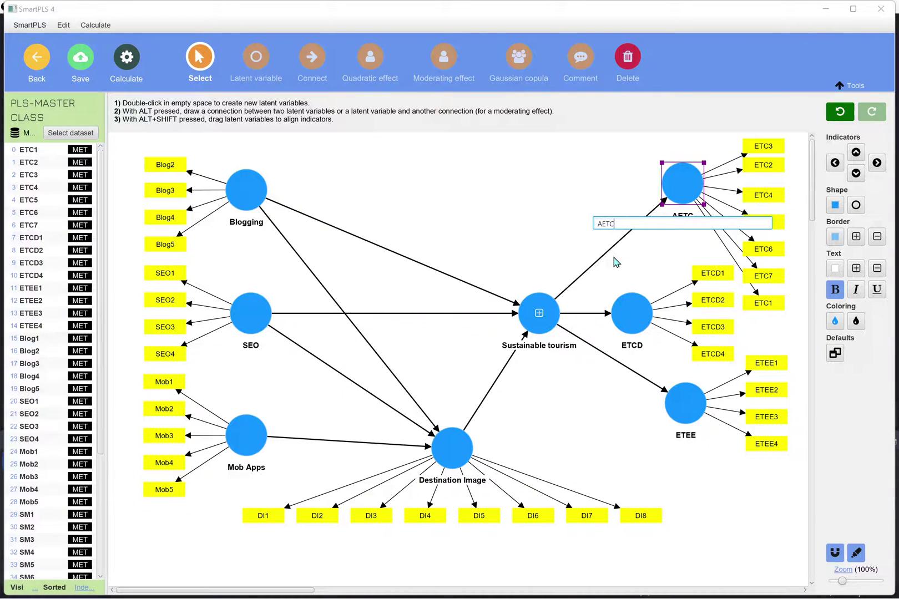
pyautogui.press('BackSpace')
pyautogui.press('BackSpace')
pyautogui.write('Environmental Conservation')
pyautogui.press('Return')
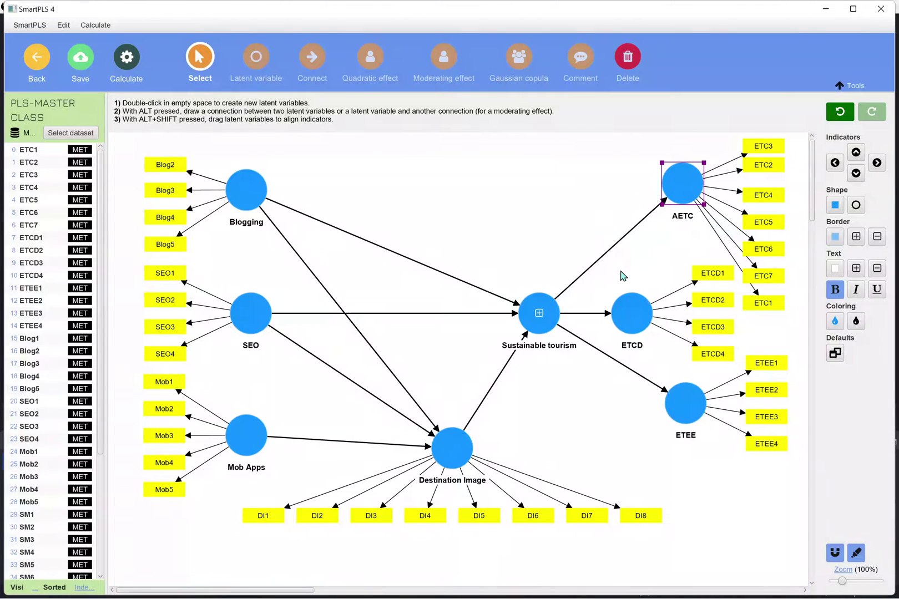
# Rename the ETCD construct to 'Community Development'
pyautogui.rightClick(633, 329)
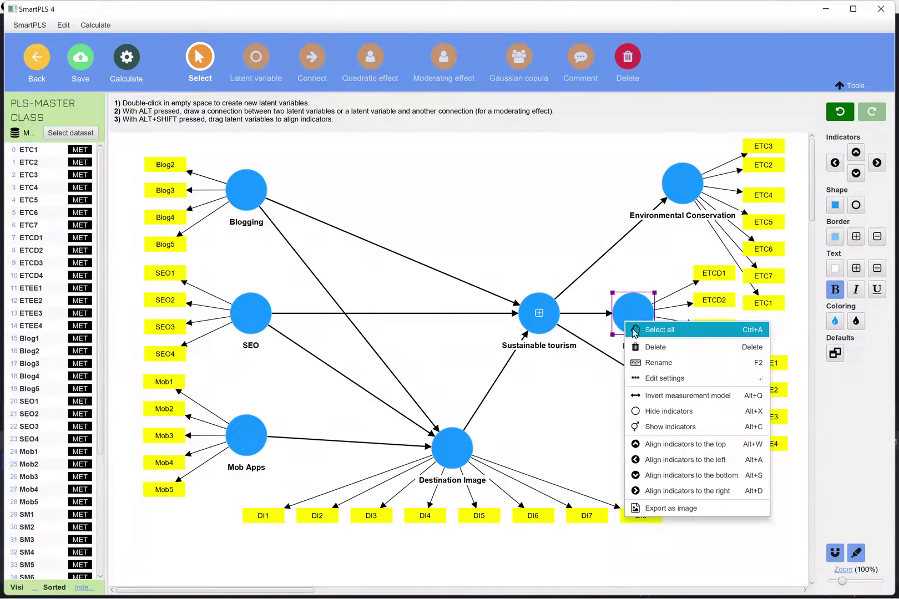
pyautogui.click(638, 362)
pyautogui.press('BackSpace')
pyautogui.press('BackSpace')
pyautogui.press('BackSpace')
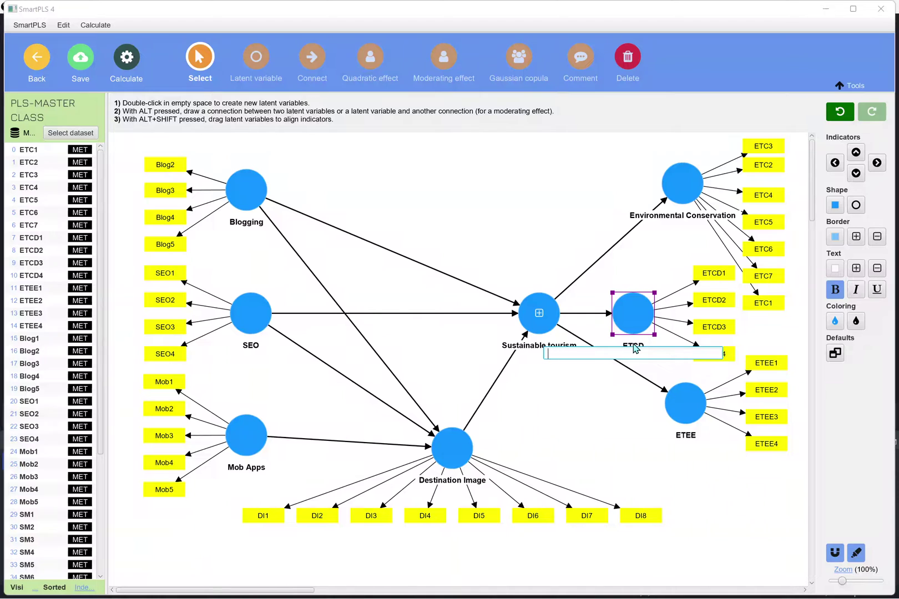
pyautogui.write('Community Development')
pyautogui.press('Return')
# Rename ETEE to 'Environmental Education' and move it lower on the canvas
pyautogui.click(686, 408)
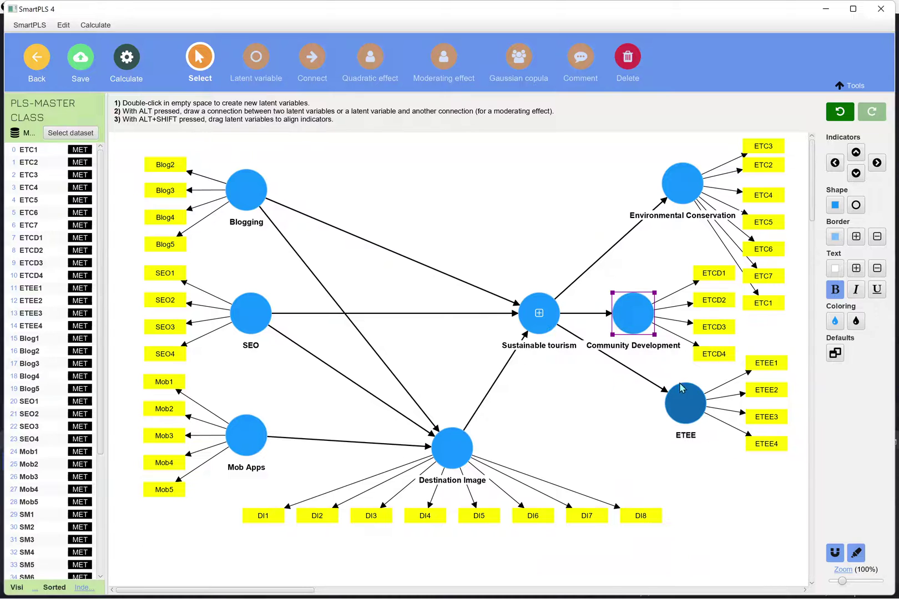
pyautogui.rightClick(687, 409)
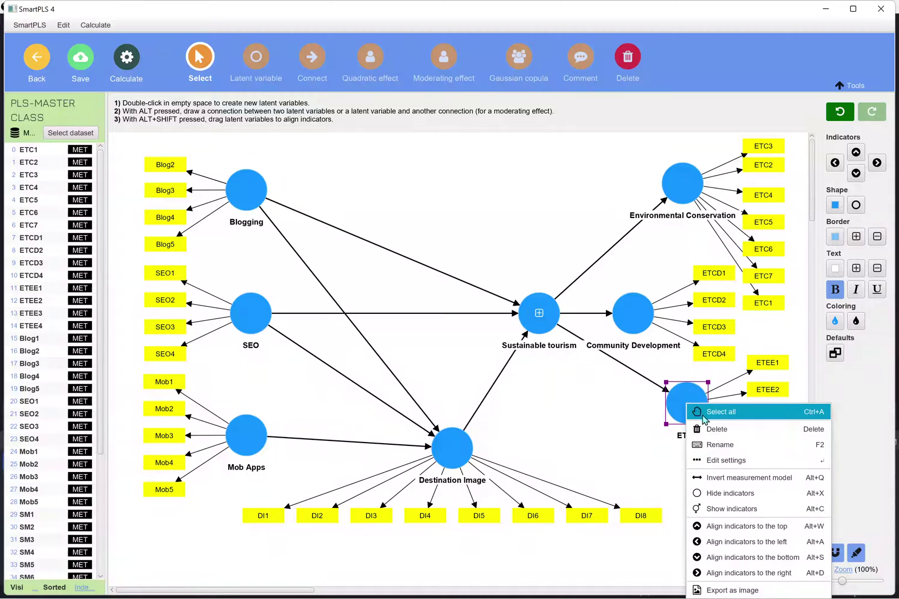
pyautogui.click(700, 444)
pyautogui.press('BackSpace')
pyautogui.press('BackSpace')
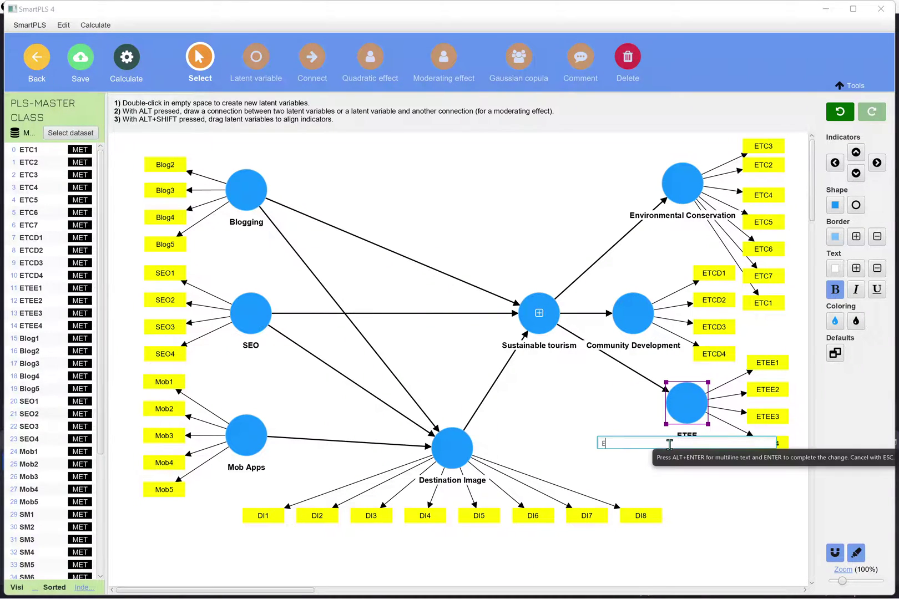
pyautogui.write('nvironmental Education')
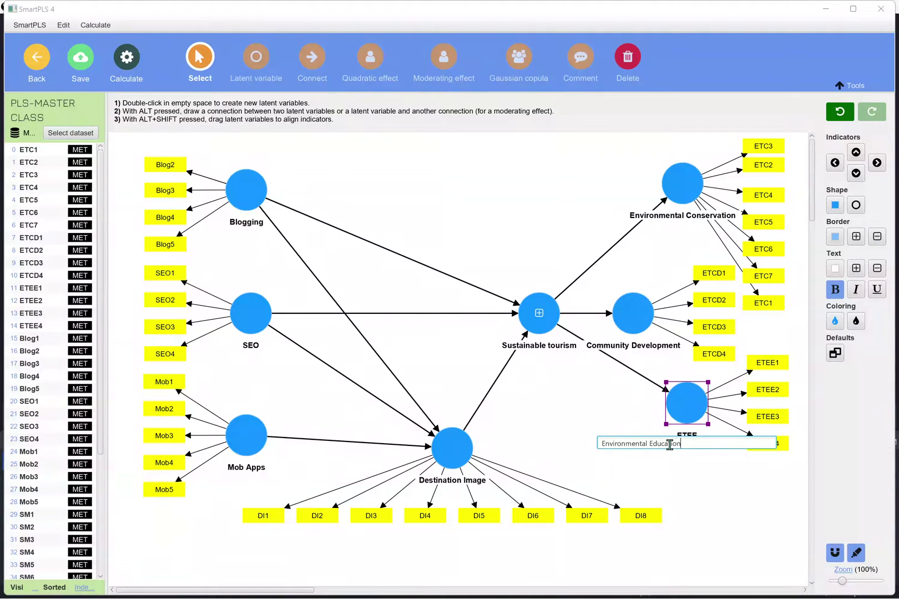
pyautogui.press('Return')
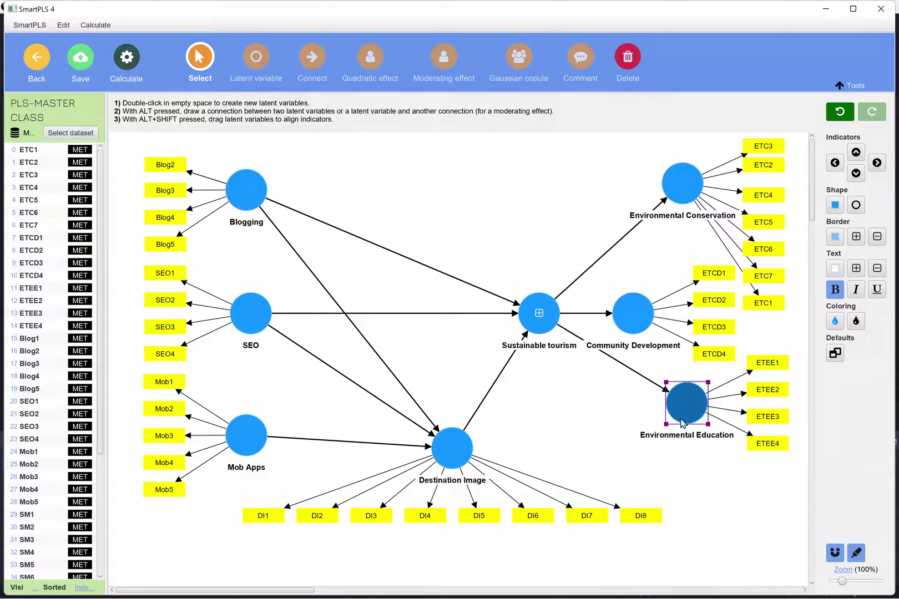
pyautogui.moveTo(682, 423); pyautogui.dragTo(677, 459)
# Shift Community Development and Environmental Conservation down, and put ETC3 at the top of the indicator column
pyautogui.moveTo(634, 327); pyautogui.dragTo(638, 341)
pyautogui.moveTo(686, 189); pyautogui.dragTo(686, 216)
pyautogui.click(777, 174)
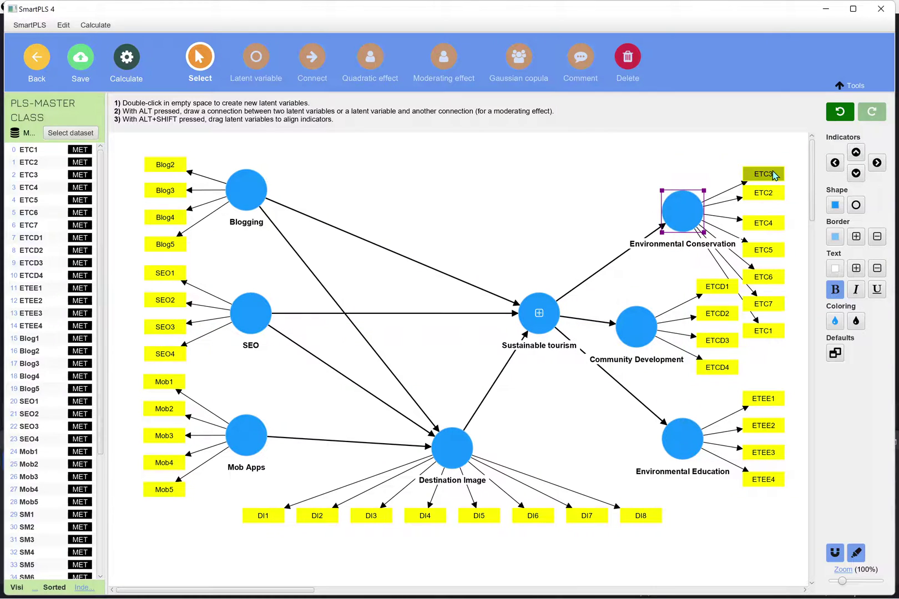
pyautogui.moveTo(777, 174); pyautogui.dragTo(772, 142)
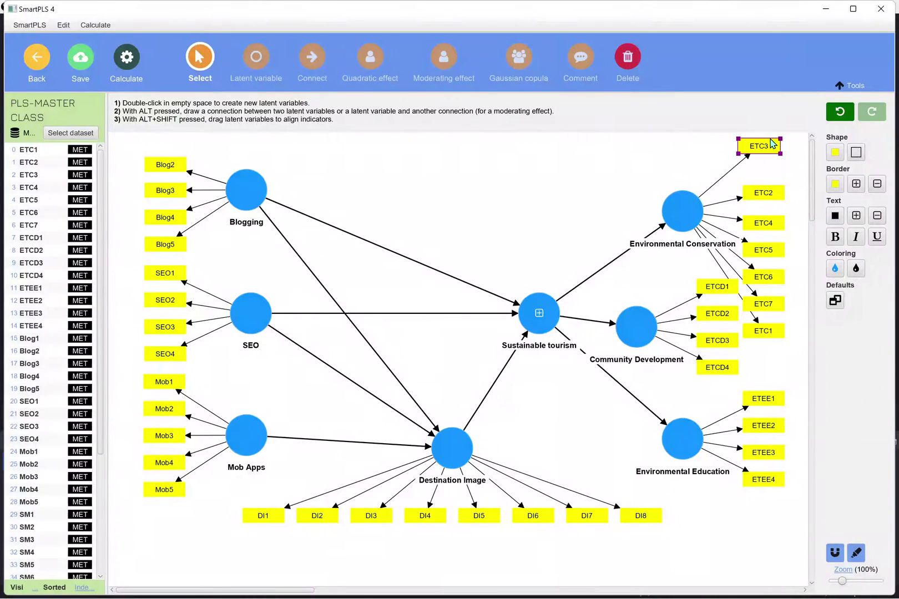
# Stack ETC2, ETC4, ETC5, ETC6, ETC7 and ETC1 evenly below ETC3
pyautogui.moveTo(774, 192); pyautogui.dragTo(772, 174)
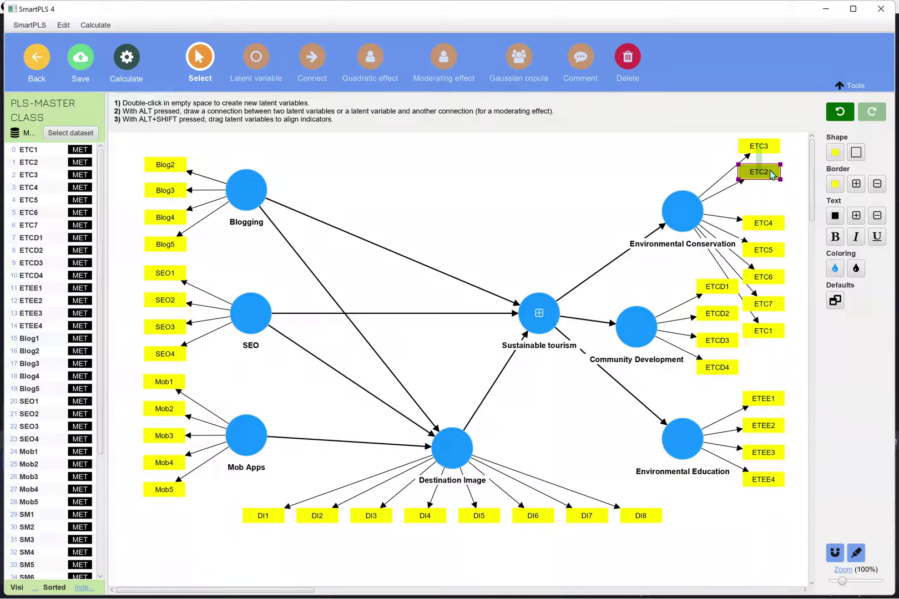
pyautogui.moveTo(771, 223); pyautogui.dragTo(769, 200)
pyautogui.moveTo(758, 250); pyautogui.dragTo(758, 221)
pyautogui.moveTo(756, 277); pyautogui.dragTo(758, 243)
pyautogui.moveTo(759, 304); pyautogui.dragTo(765, 272)
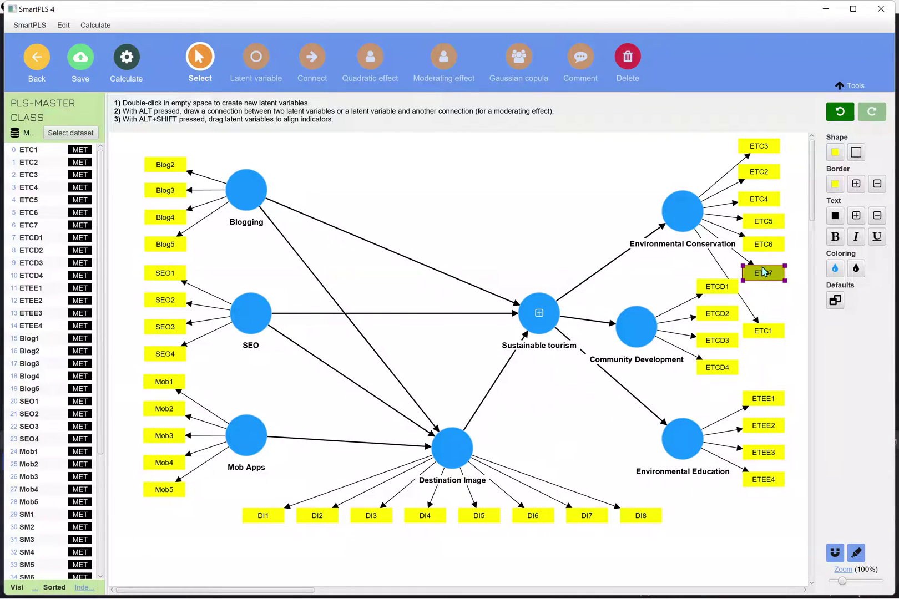
pyautogui.moveTo(768, 325); pyautogui.dragTo(770, 302)
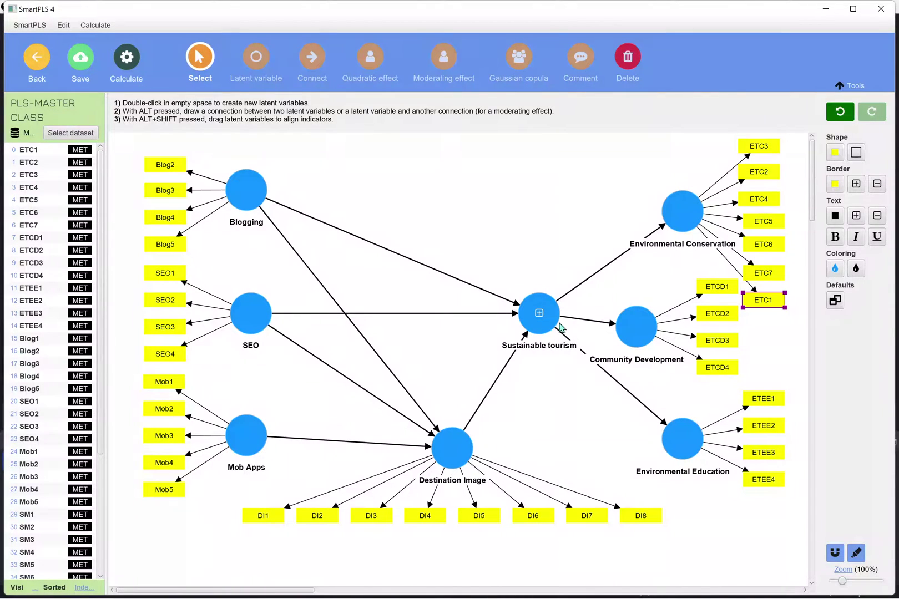
pyautogui.rightClick(538, 325)
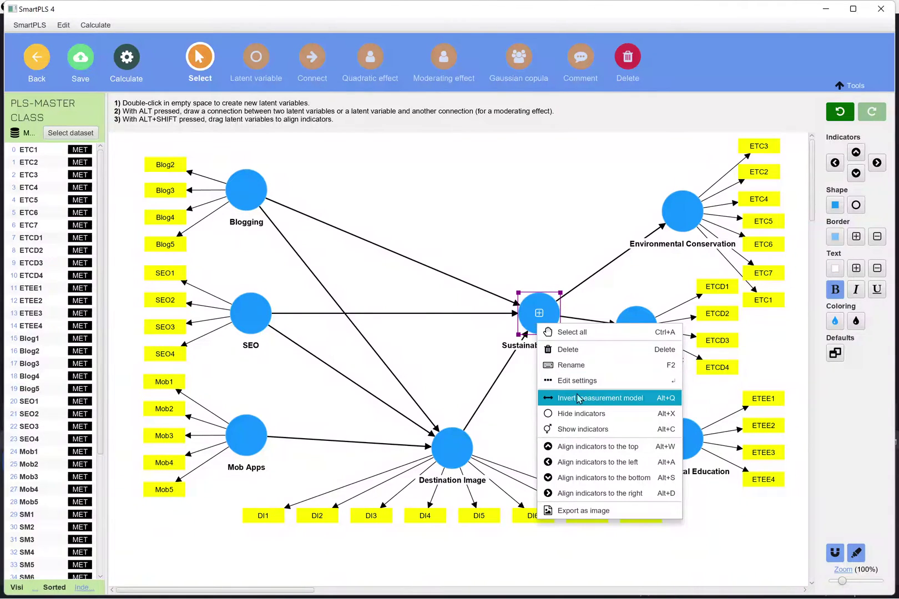
pyautogui.click(580, 430)
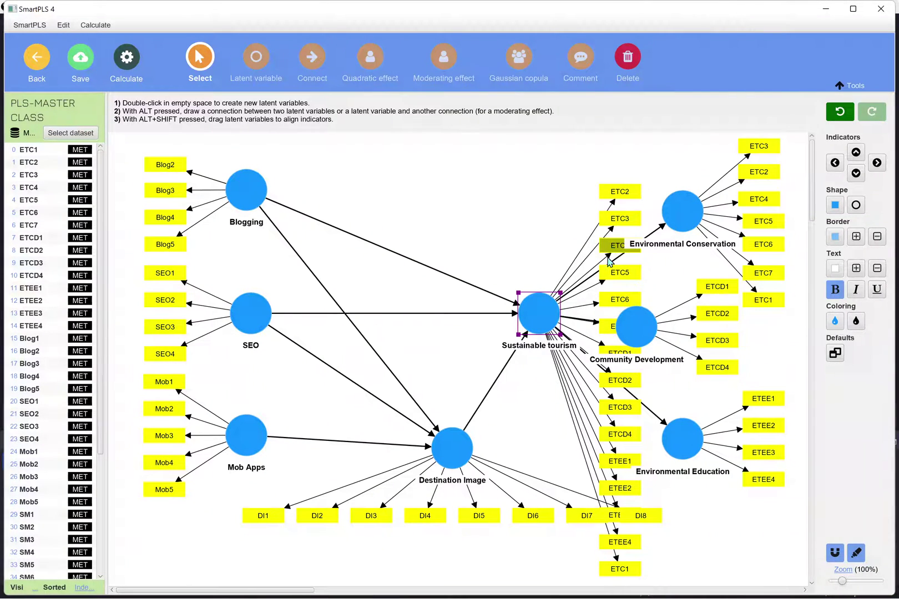
pyautogui.rightClick(543, 326)
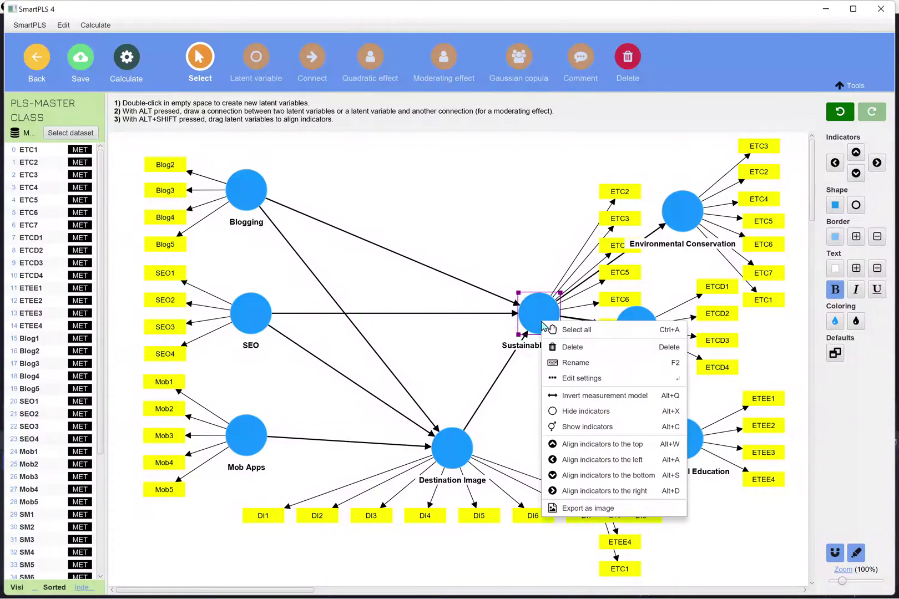
pyautogui.click(575, 413)
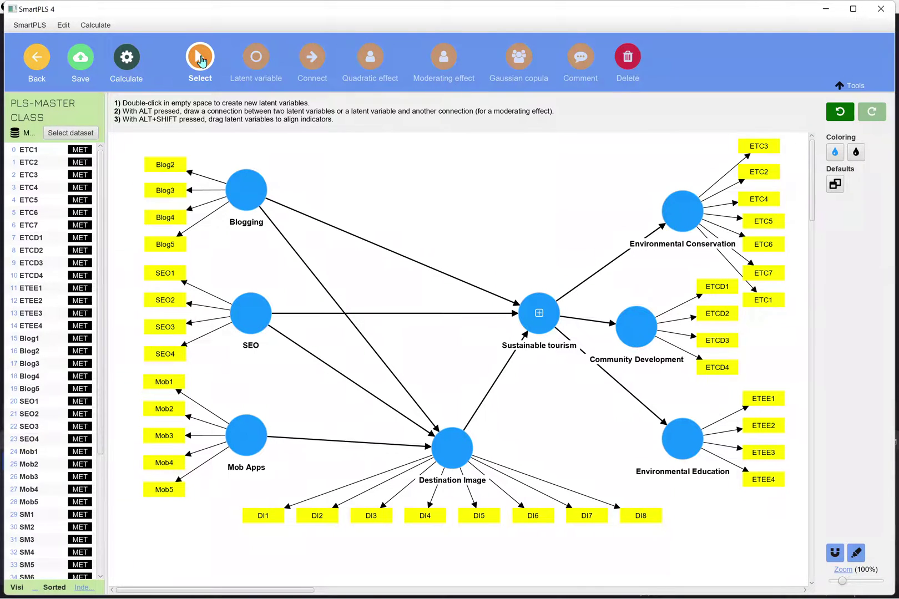
# Run the PLS-SEM algorithm with default settings and view the construct reliability and validity results
pyautogui.click(126, 57)
pyautogui.click(166, 82)
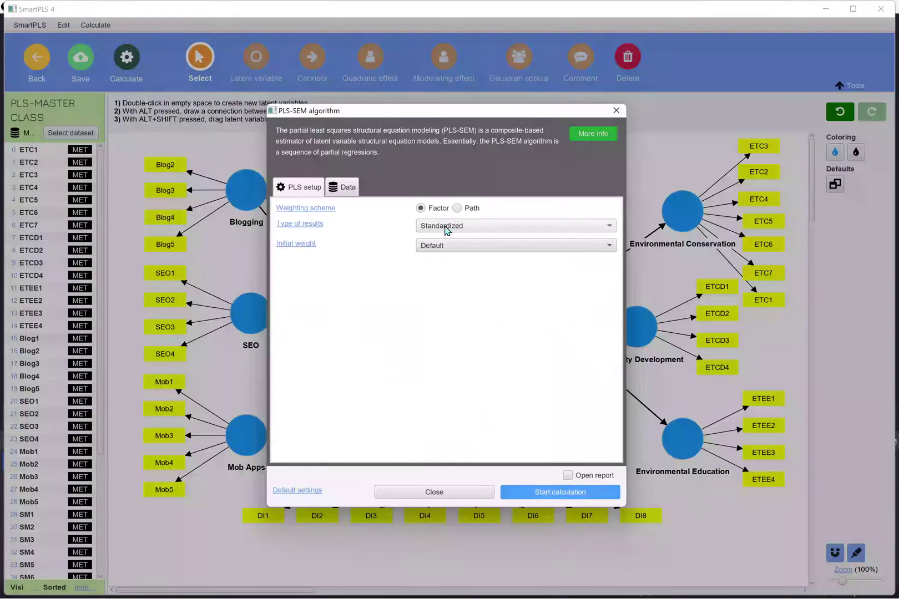
pyautogui.click(541, 490)
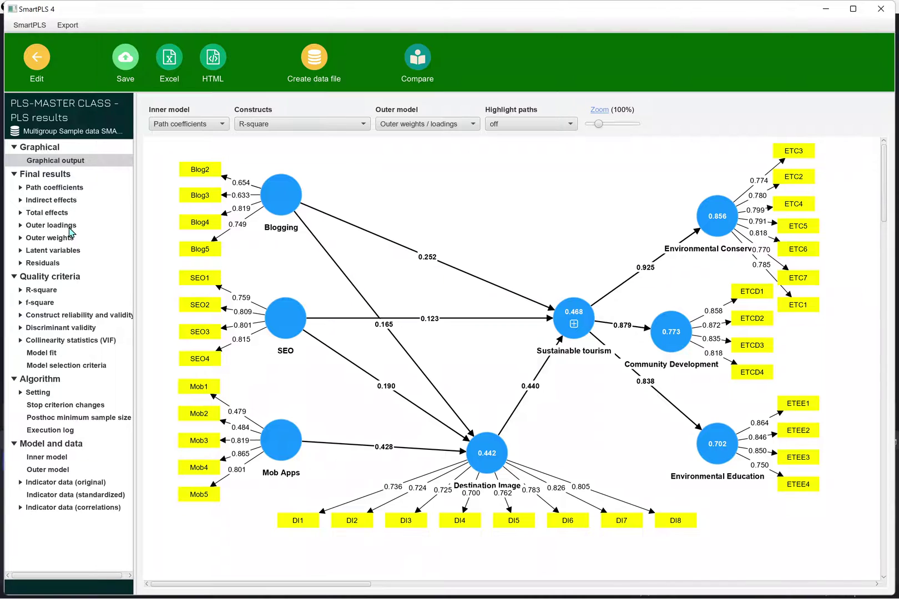
pyautogui.click(67, 316)
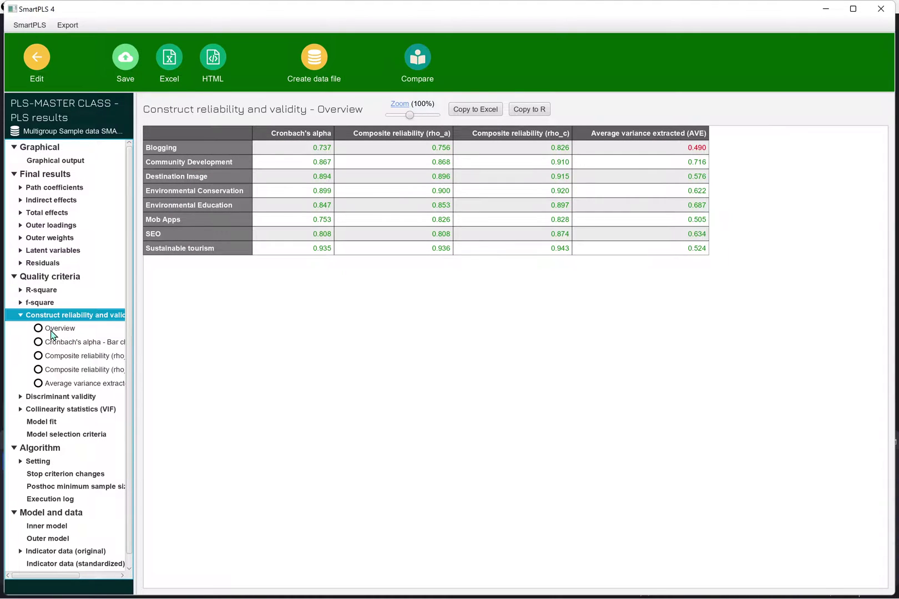
# Check the R-square and f-square results, then show the HTMT matrix and copy it to Excel
pyautogui.click(50, 291)
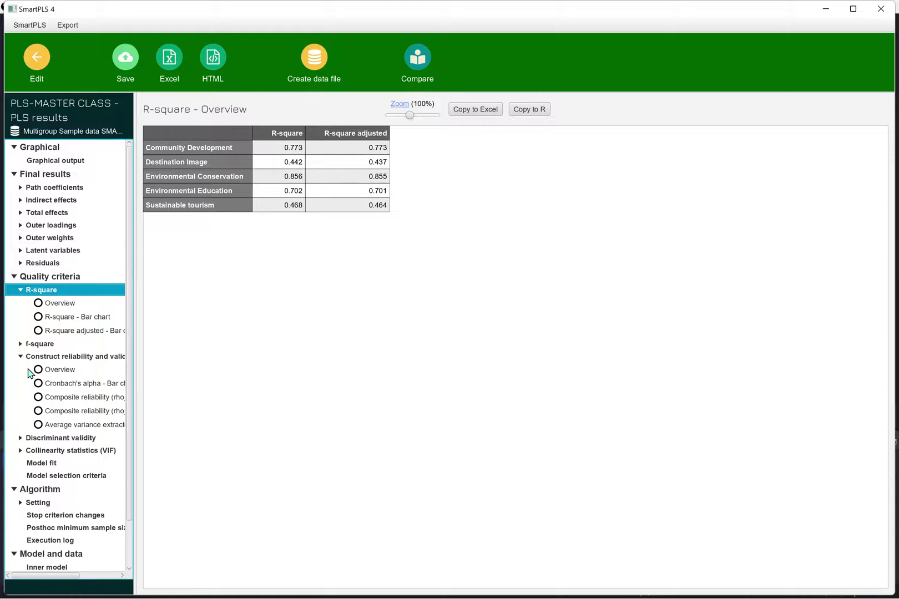
pyautogui.click(33, 345)
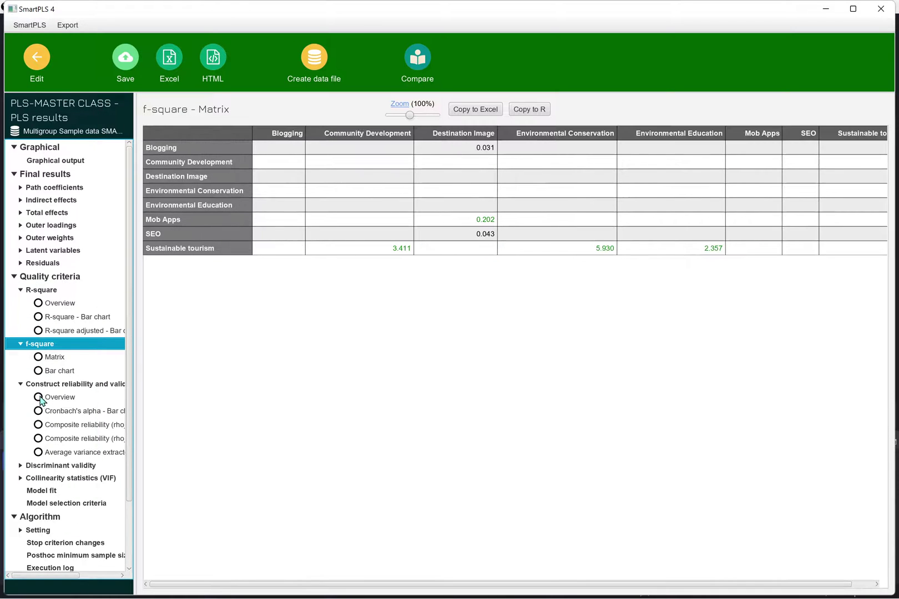
pyautogui.click(41, 468)
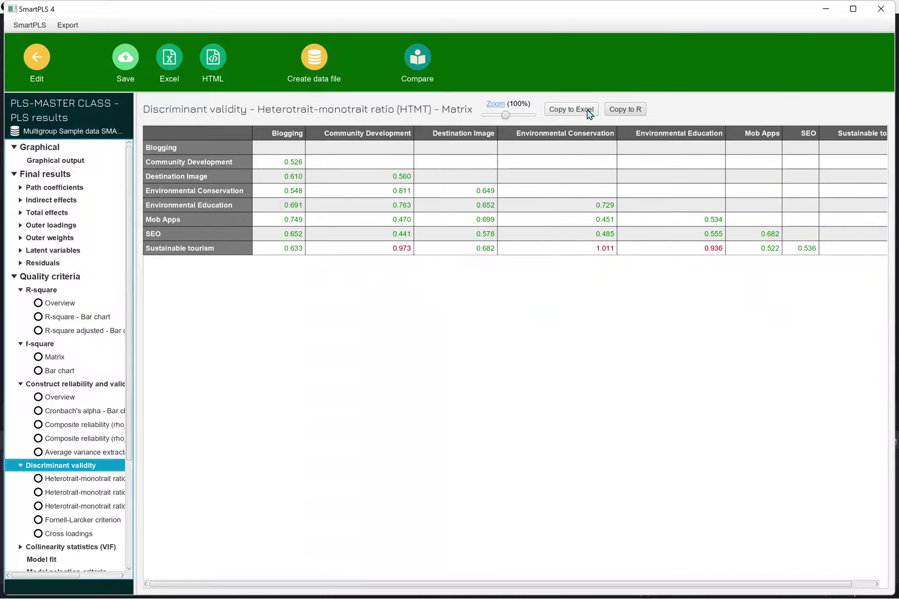
pyautogui.click(572, 109)
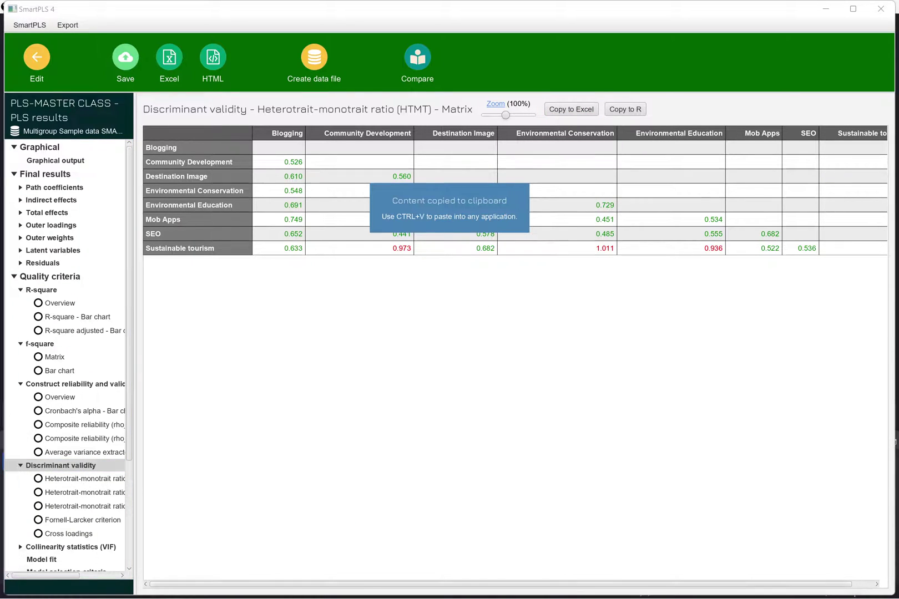
# Launch Excel from Windows search and create a blank workbook
pyautogui.moveTo(300, 598)
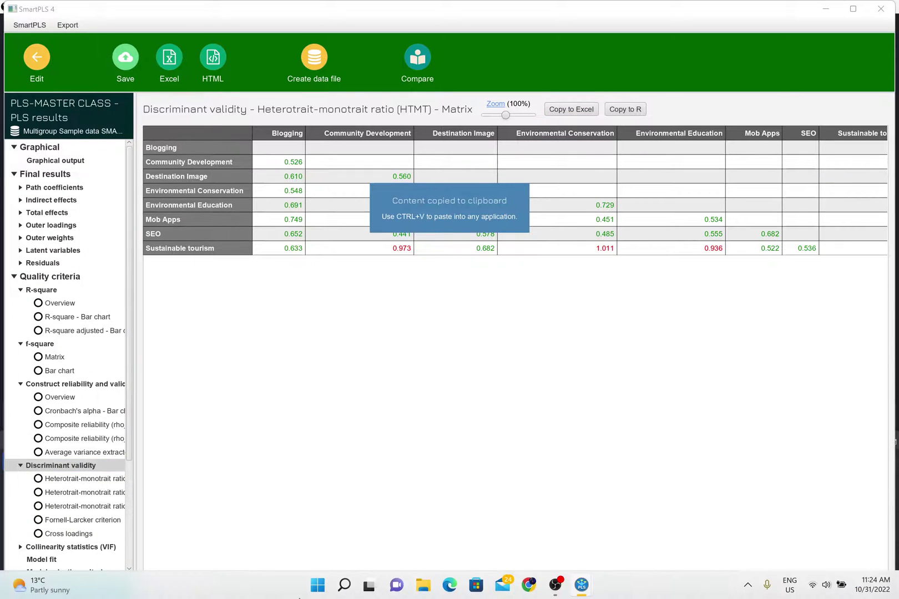
pyautogui.click(343, 585)
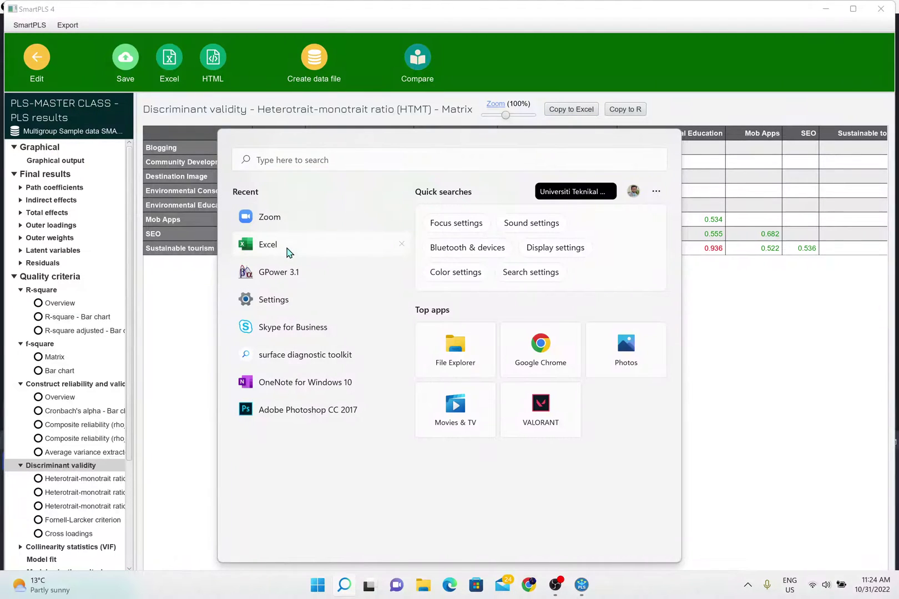
pyautogui.click(287, 250)
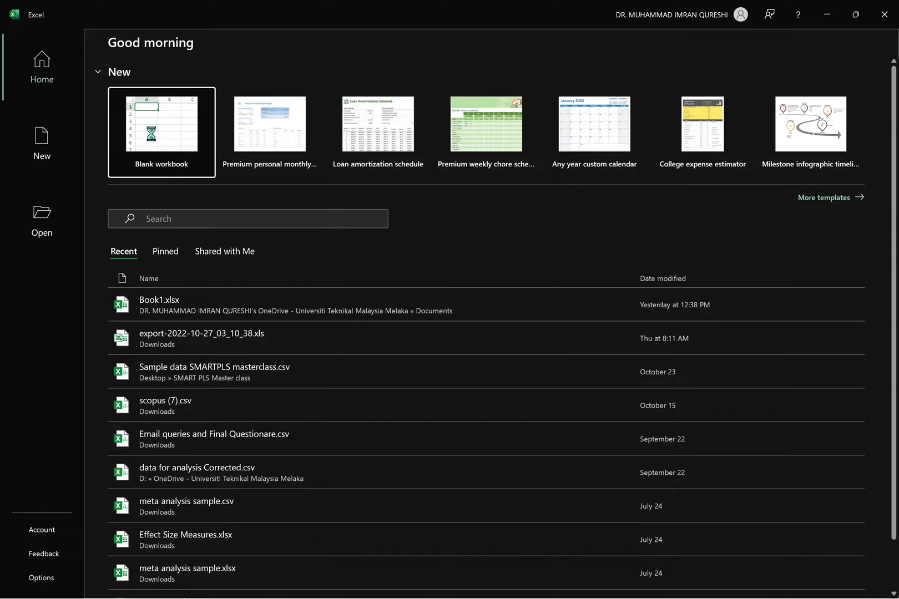
pyautogui.click(164, 160)
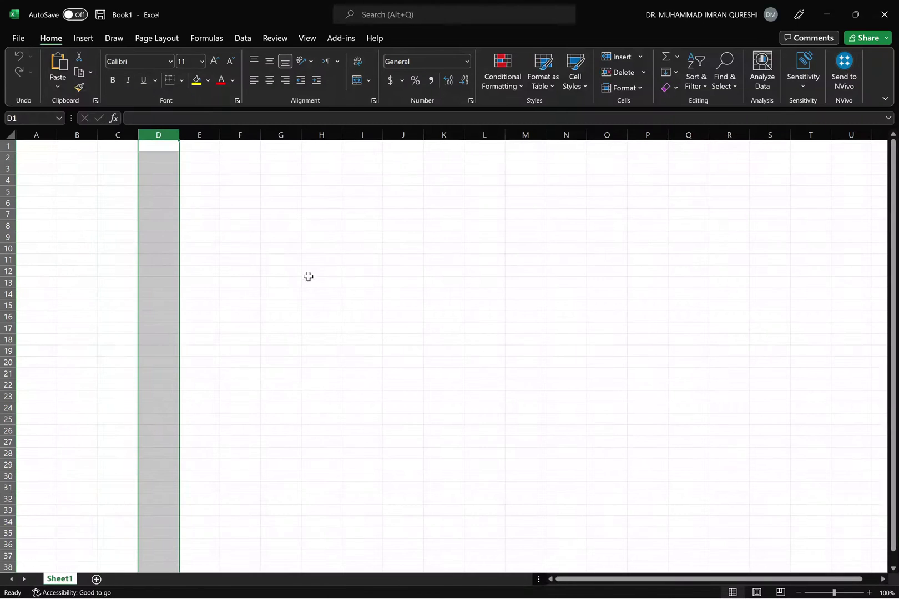
# Paste the HTMT matrix at cell H5 and widen columns H to O
pyautogui.click(303, 195)
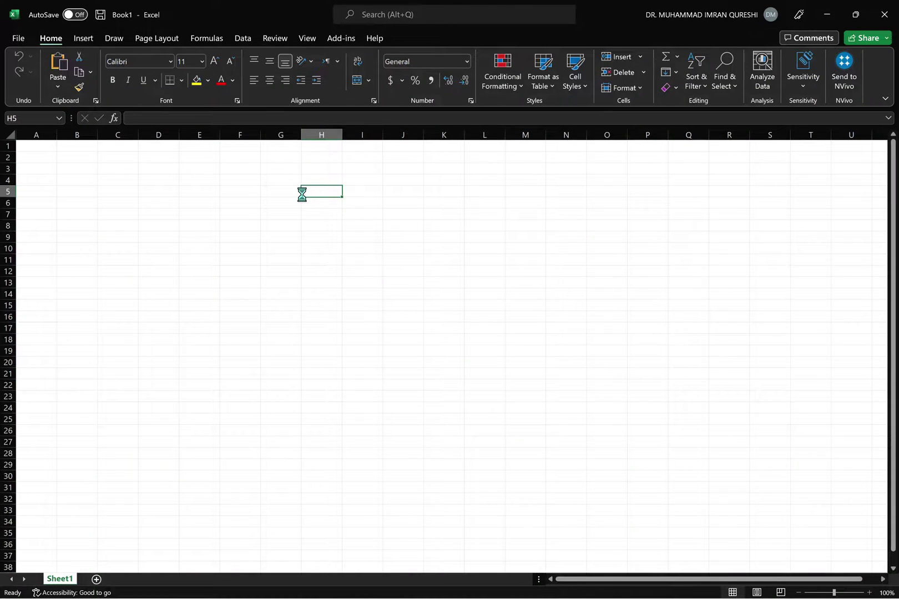
pyautogui.hotkey('ctrl', 'v')
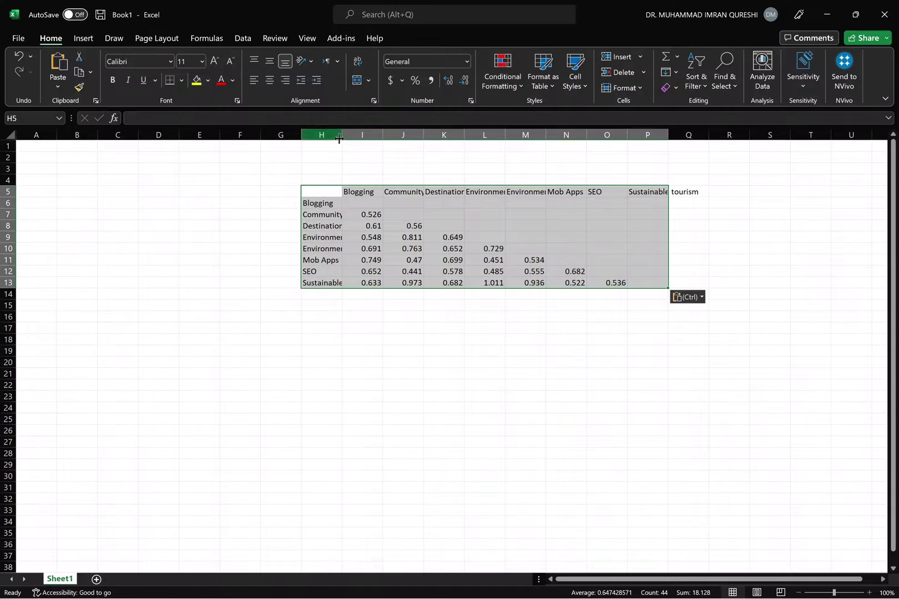
pyautogui.moveTo(333, 135); pyautogui.dragTo(658, 139)
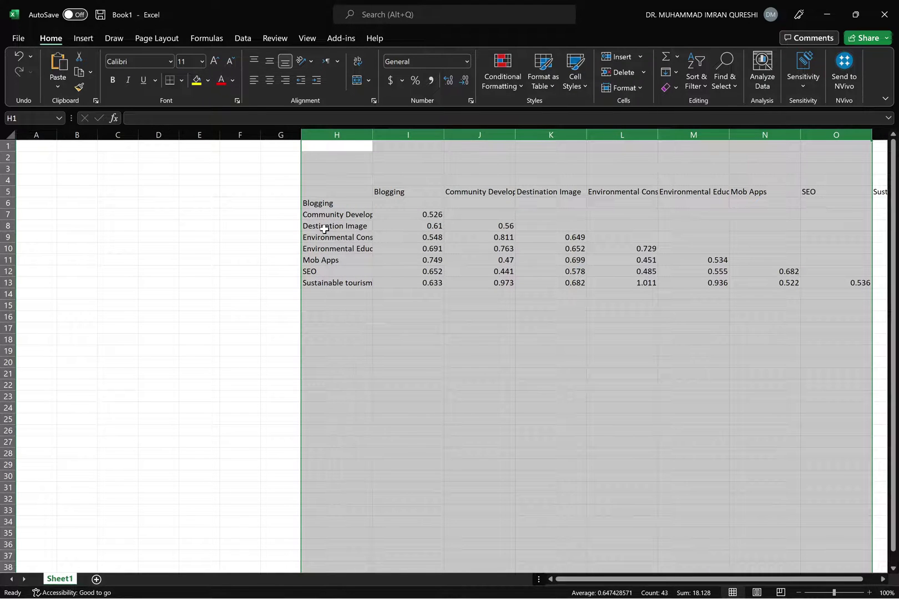
# Delete the Community Development, Environmental Conservation and Environmental Education rows, and widen column H
pyautogui.click(6, 214)
pyautogui.rightClick(6, 214)
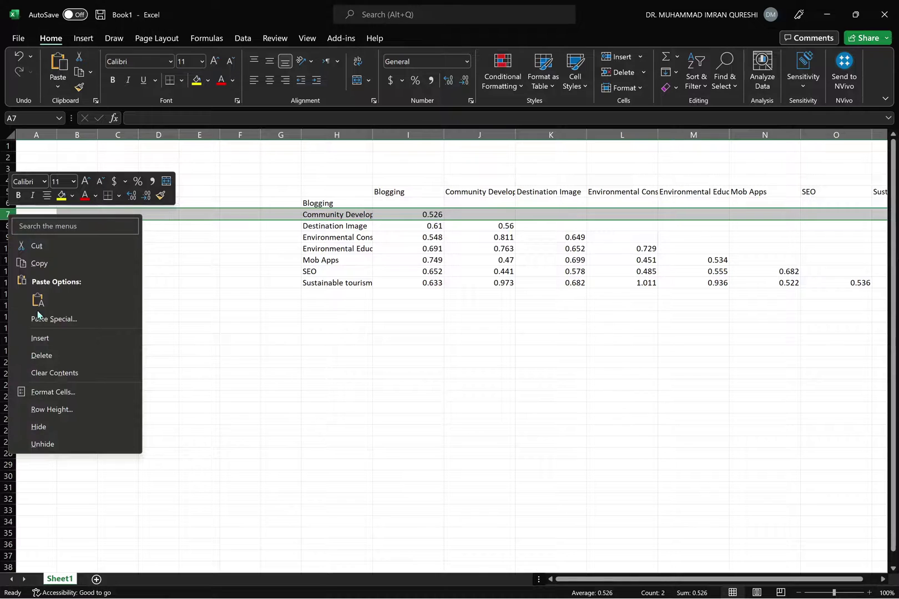
pyautogui.click(49, 355)
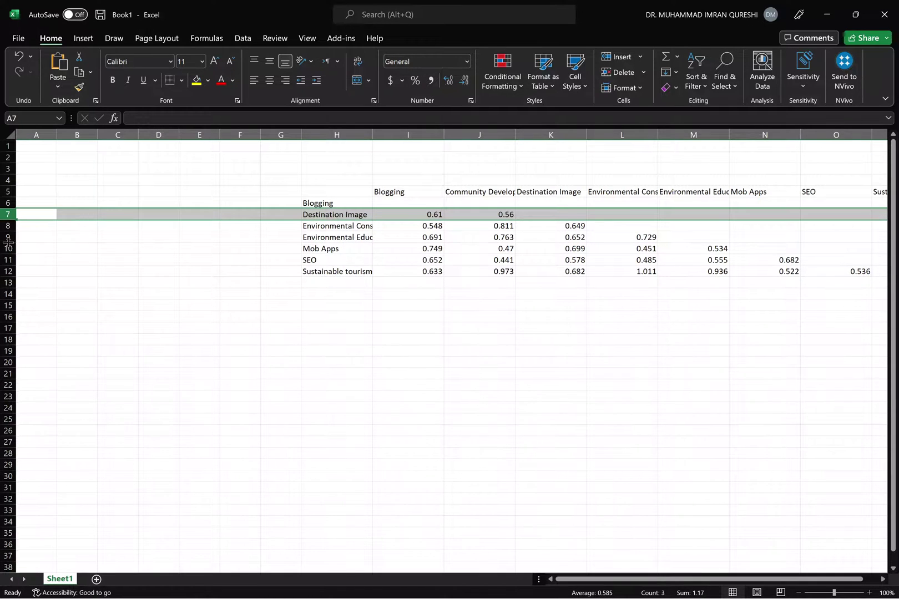
pyautogui.moveTo(8, 237); pyautogui.dragTo(9, 227)
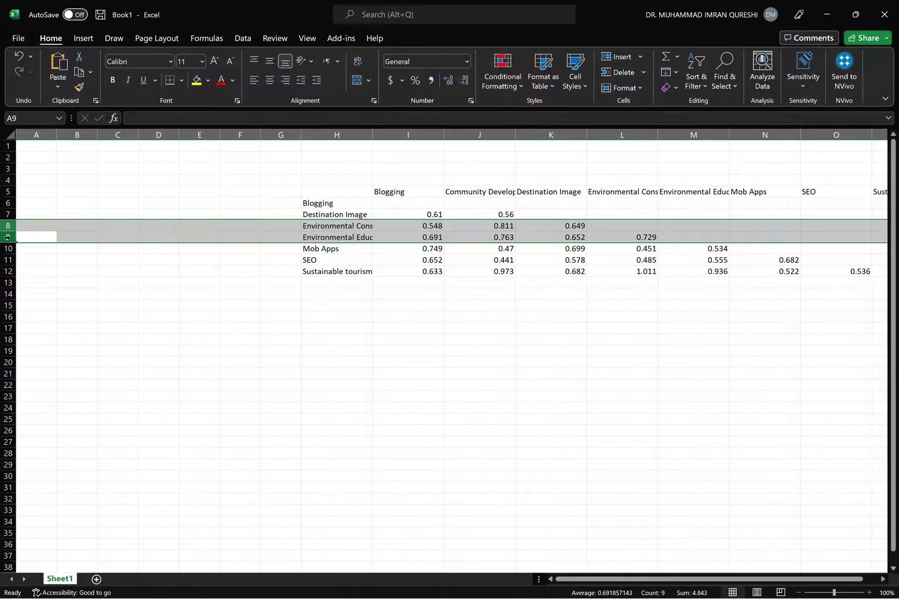
pyautogui.rightClick(8, 236)
pyautogui.click(51, 380)
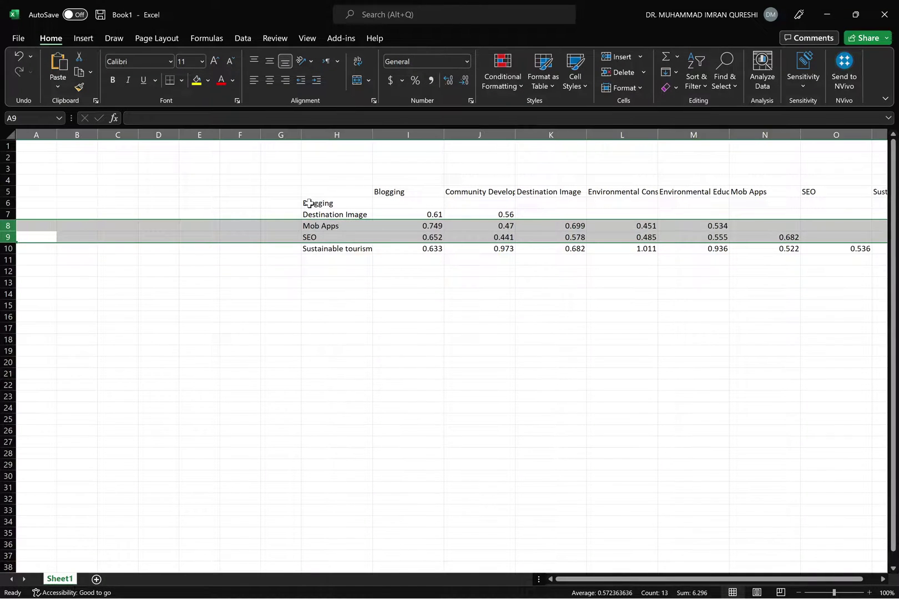
pyautogui.moveTo(372, 132); pyautogui.dragTo(412, 132)
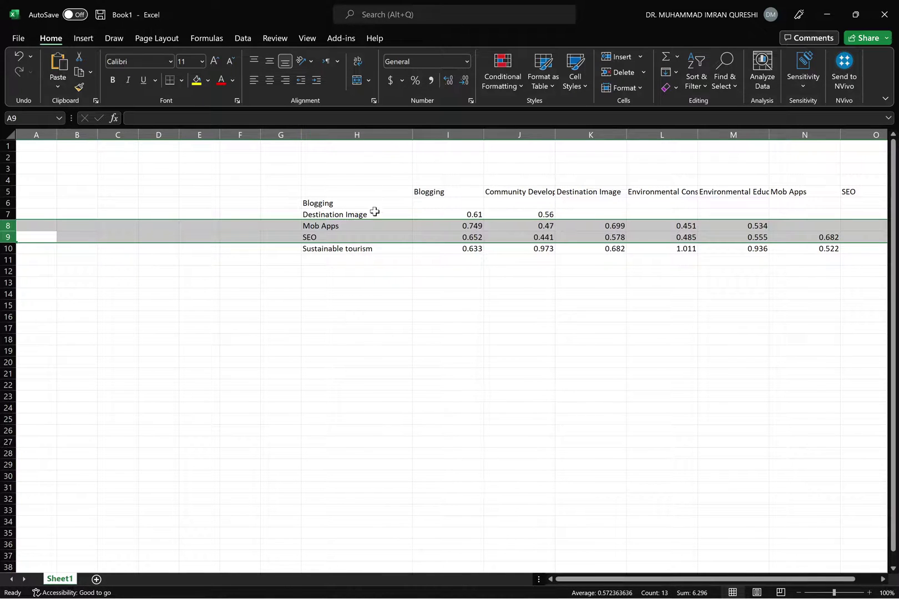
pyautogui.click(374, 300)
# Delete the Community Development, Environmental Conservation and Environmental Education columns, leaving a five-construct HTMT triangle
pyautogui.moveTo(524, 134)
pyautogui.mouseDown()
pyautogui.moveTo(581, 137)
pyautogui.moveTo(532, 138)
pyautogui.mouseUp()
pyautogui.rightClick(534, 137)
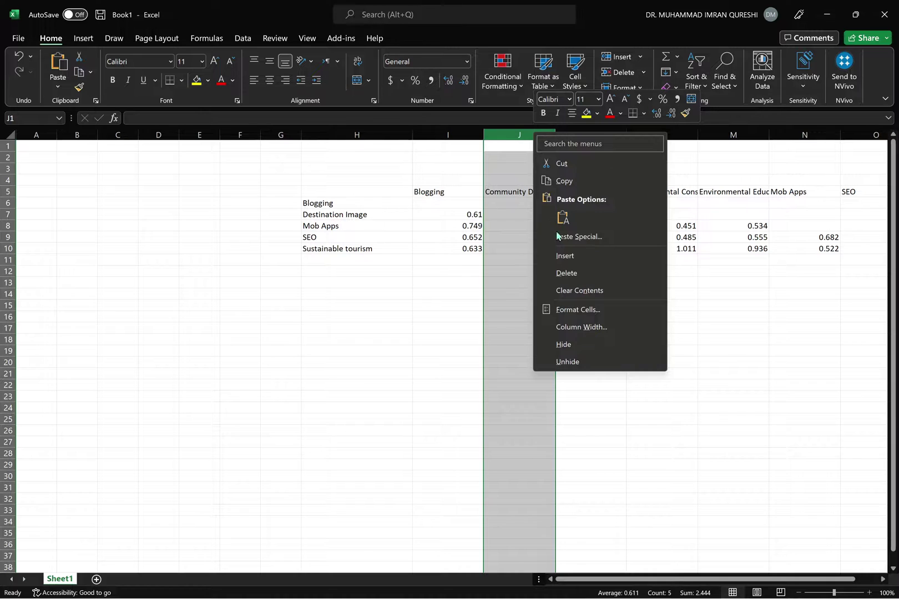
pyautogui.click(565, 272)
pyautogui.moveTo(592, 136); pyautogui.dragTo(644, 144)
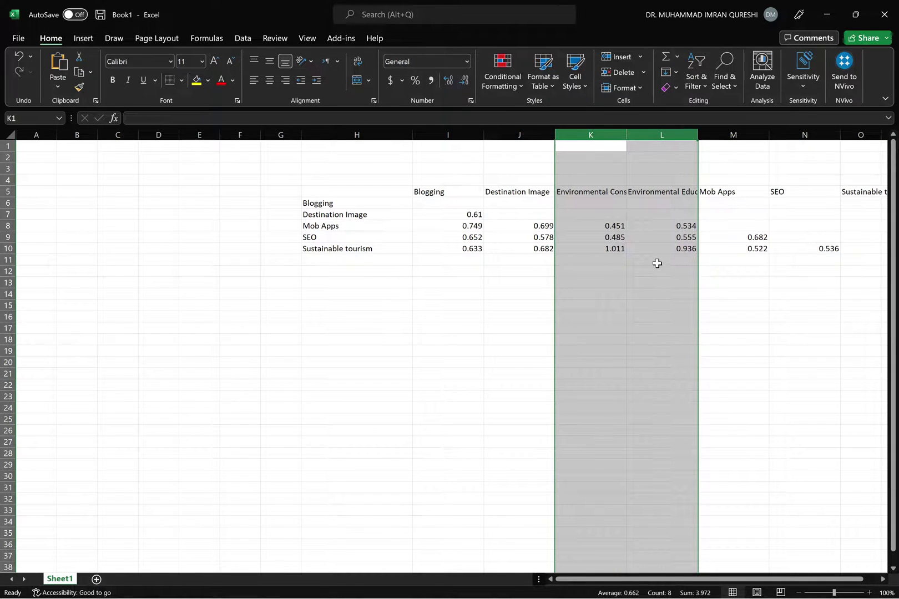
pyautogui.rightClick(655, 137)
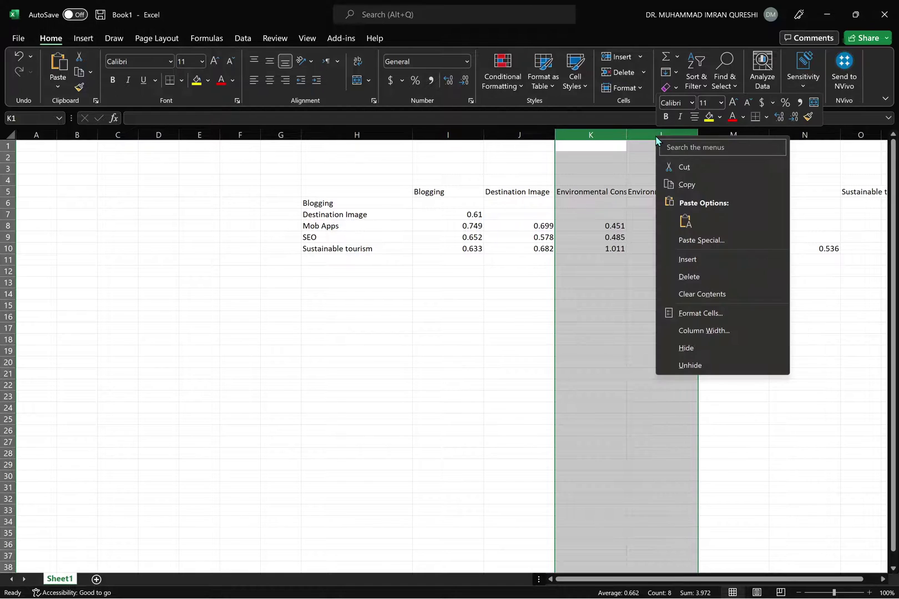
pyautogui.click(690, 284)
pyautogui.click(471, 339)
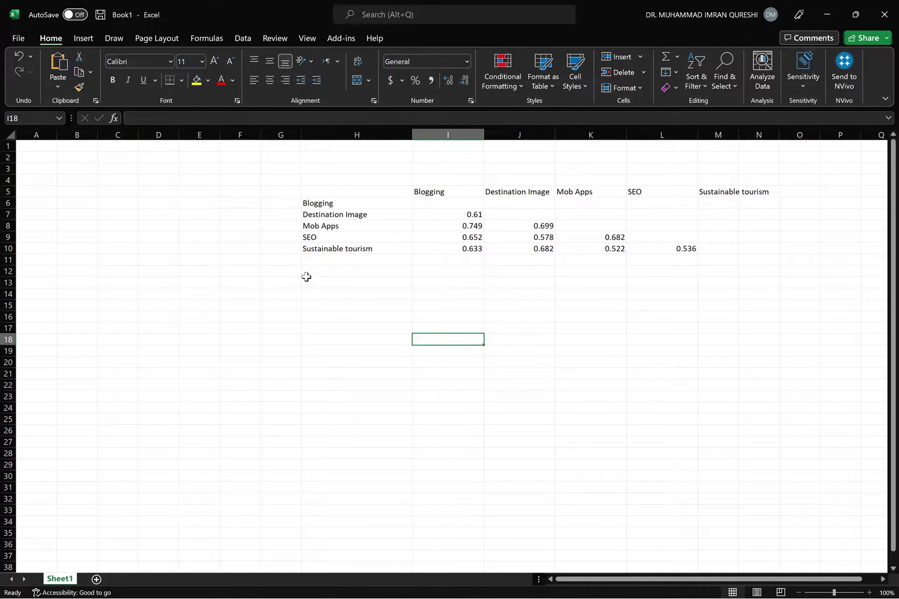
pyautogui.moveTo(207, 169); pyautogui.dragTo(823, 310)
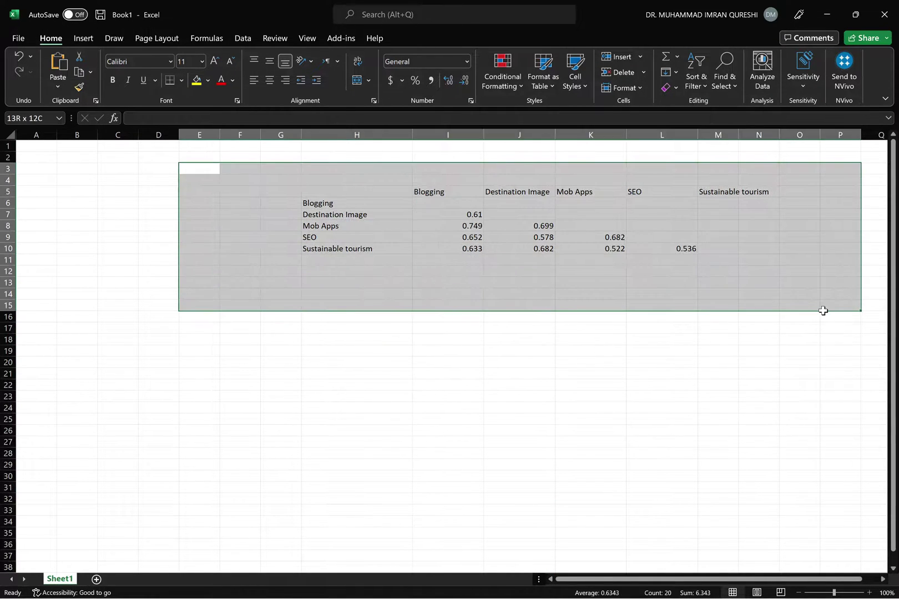
pyautogui.click(661, 383)
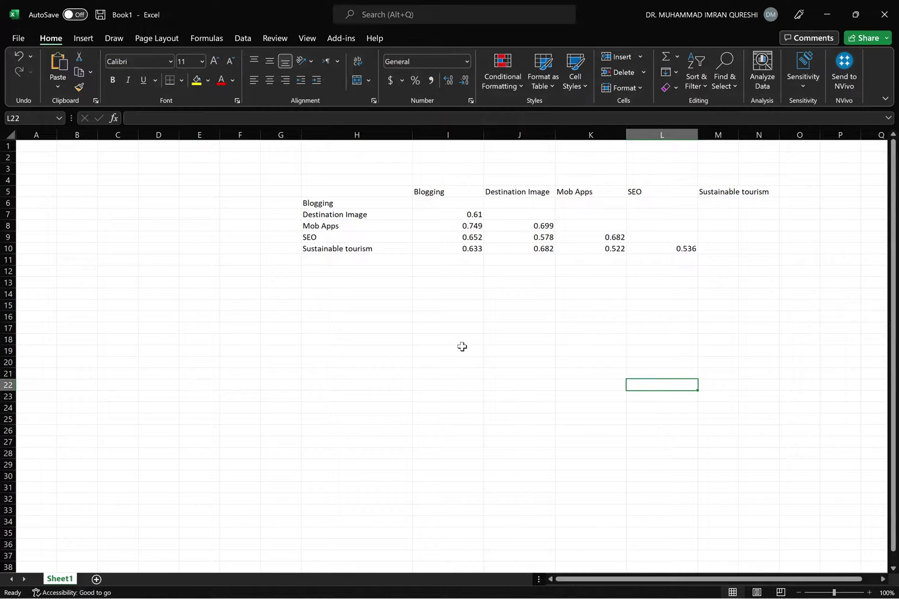
# Switch back to SmartPLS and view the path coefficients, Cronbach's alpha and rho_a charts
pyautogui.moveTo(356, 596)
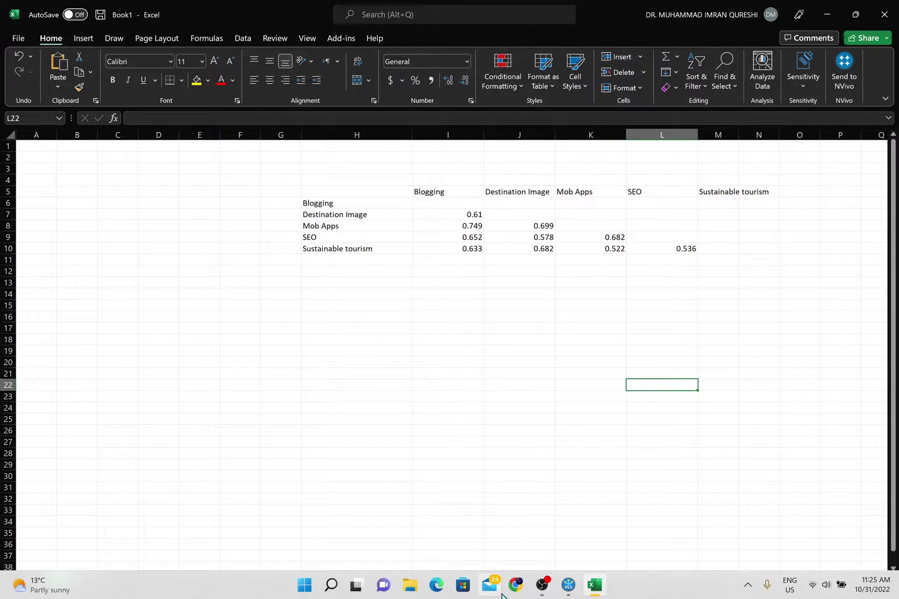
pyautogui.click(567, 584)
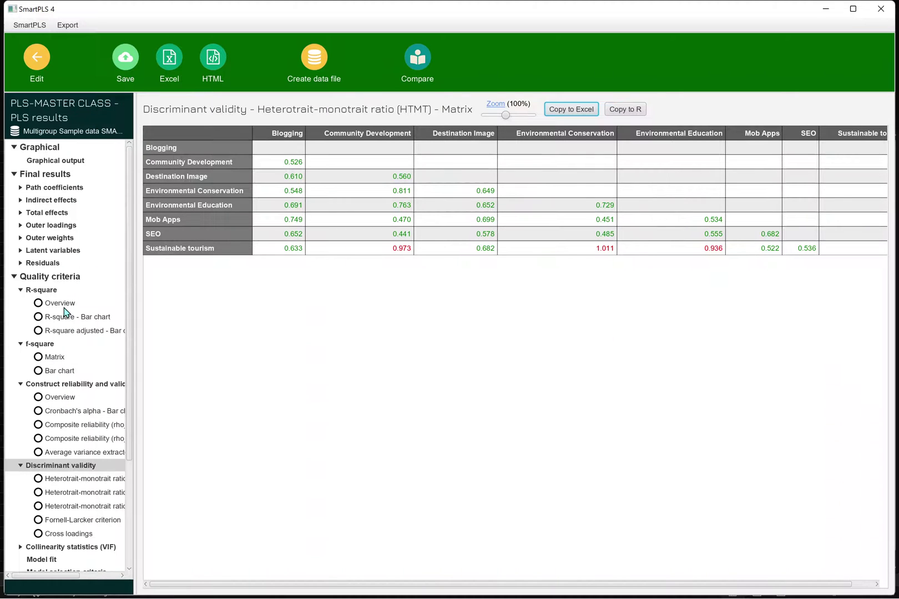
pyautogui.click(52, 188)
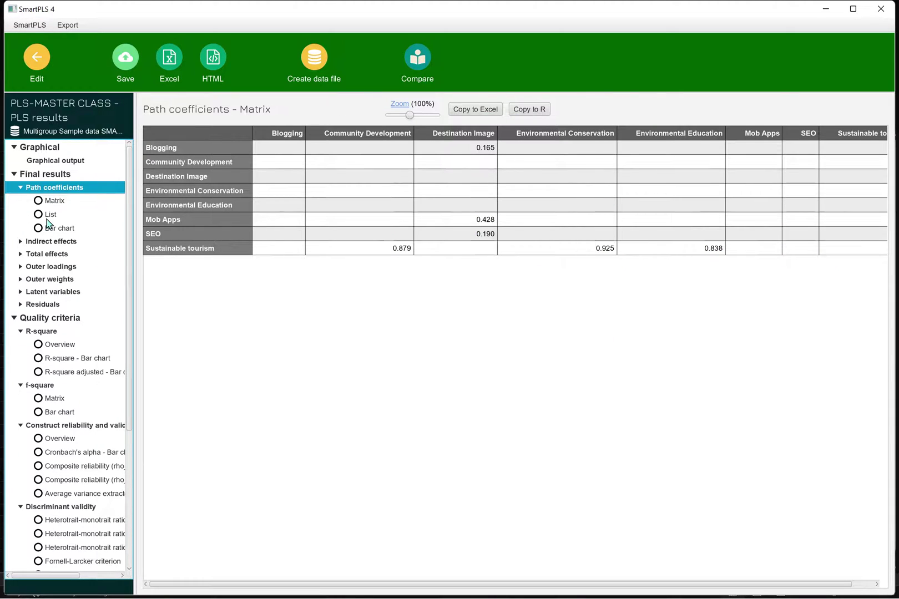
pyautogui.click(65, 456)
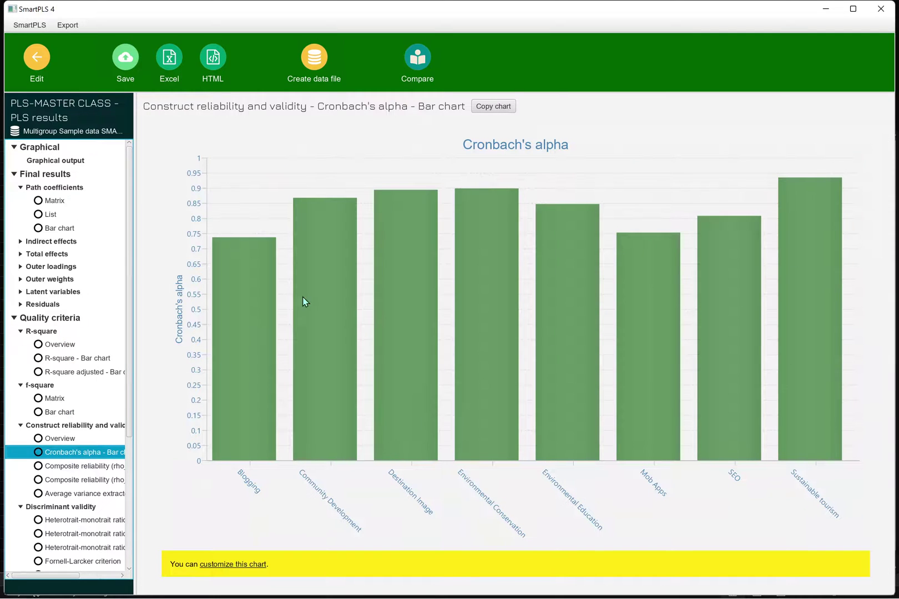
pyautogui.click(64, 466)
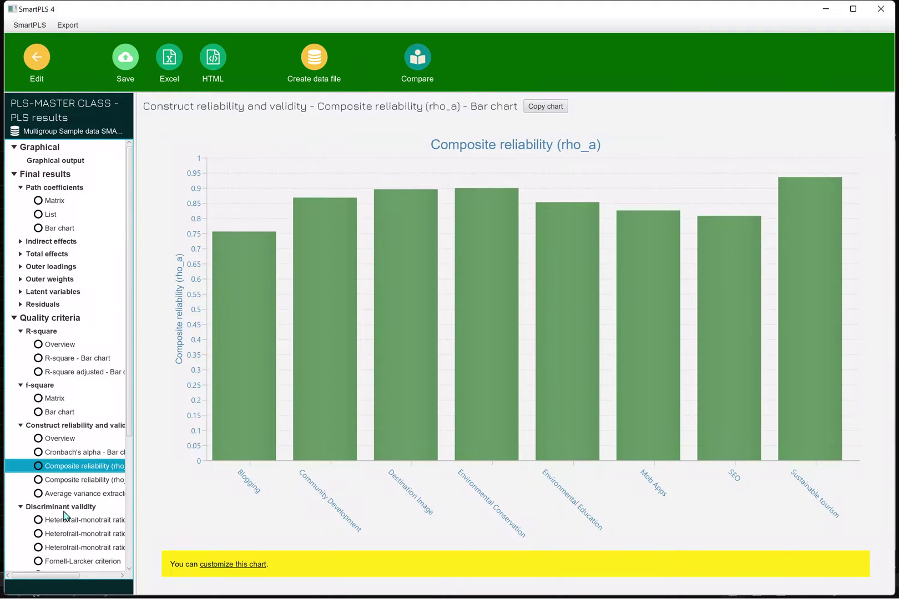
# Move between the reliability overview and Cronbach's alpha chart, collapse f-square, and end on the overview
pyautogui.scroll(-1, 67, 516)
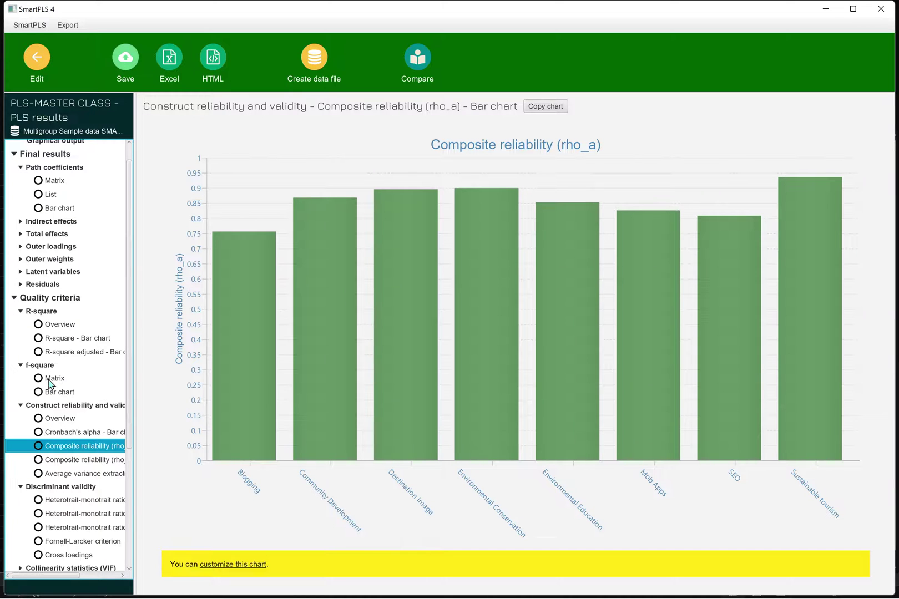
pyautogui.click(53, 420)
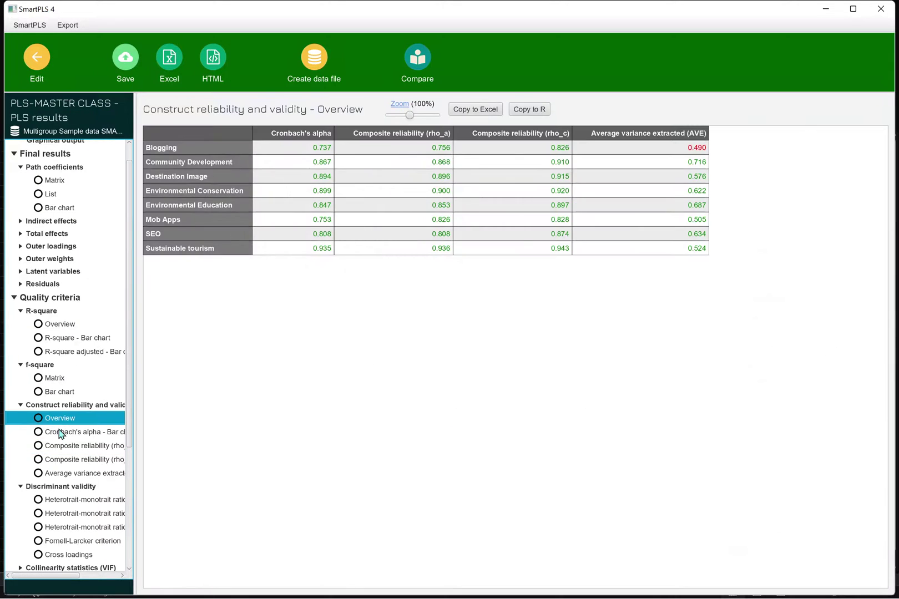
pyautogui.click(61, 432)
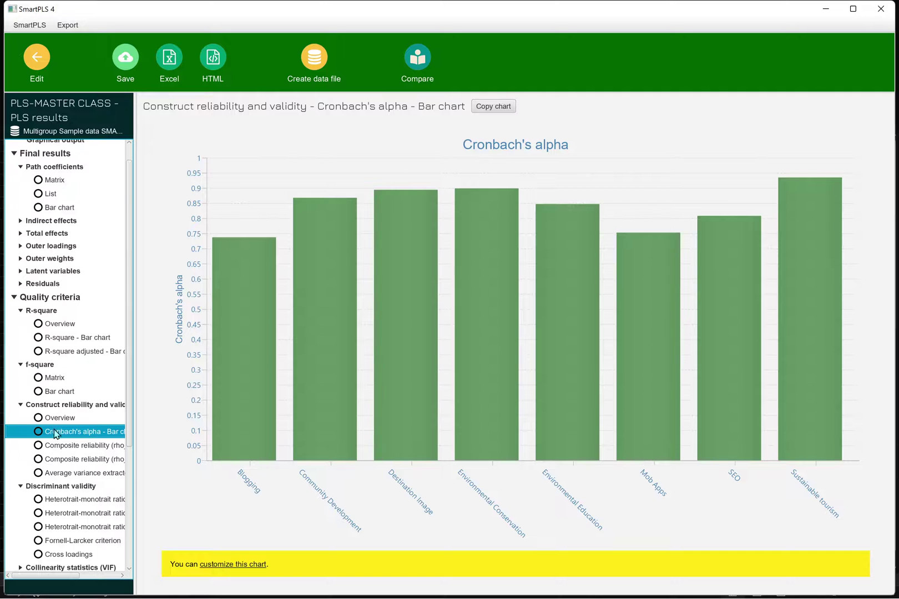
pyautogui.click(21, 365)
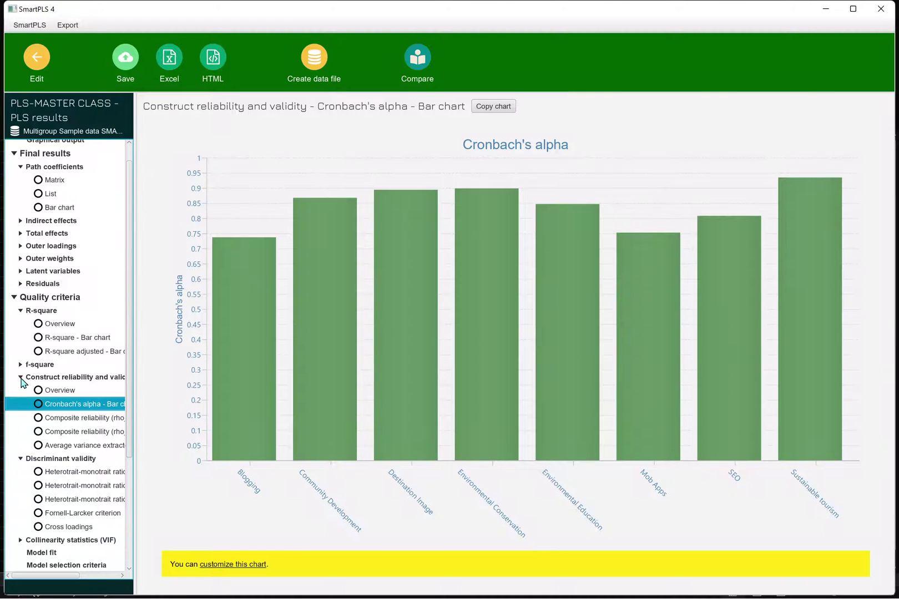
pyautogui.click(22, 379)
# Review the reliability overview and path coefficients matrix, then return to the path model diagram
pyautogui.click(59, 391)
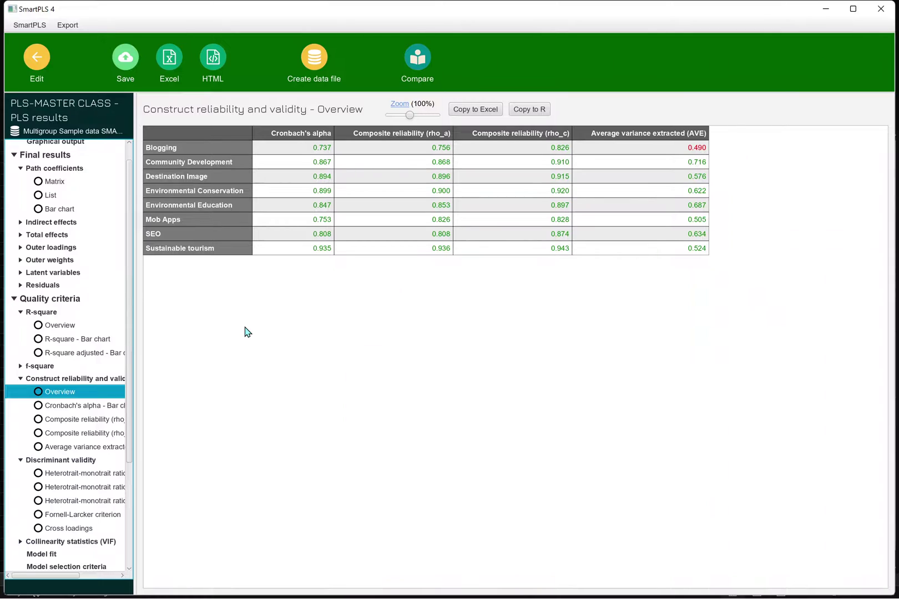
pyautogui.click(66, 172)
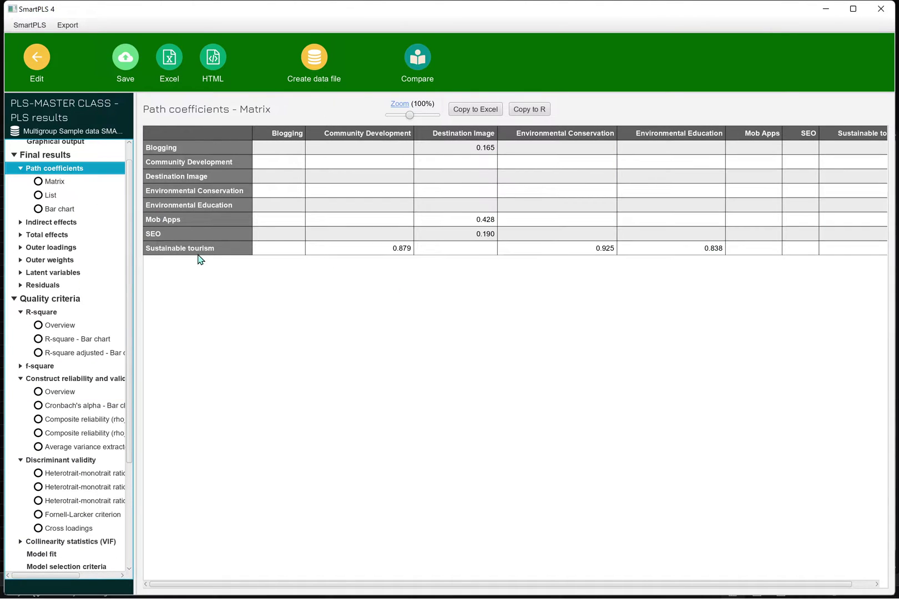
pyautogui.scroll(1, 82, 213)
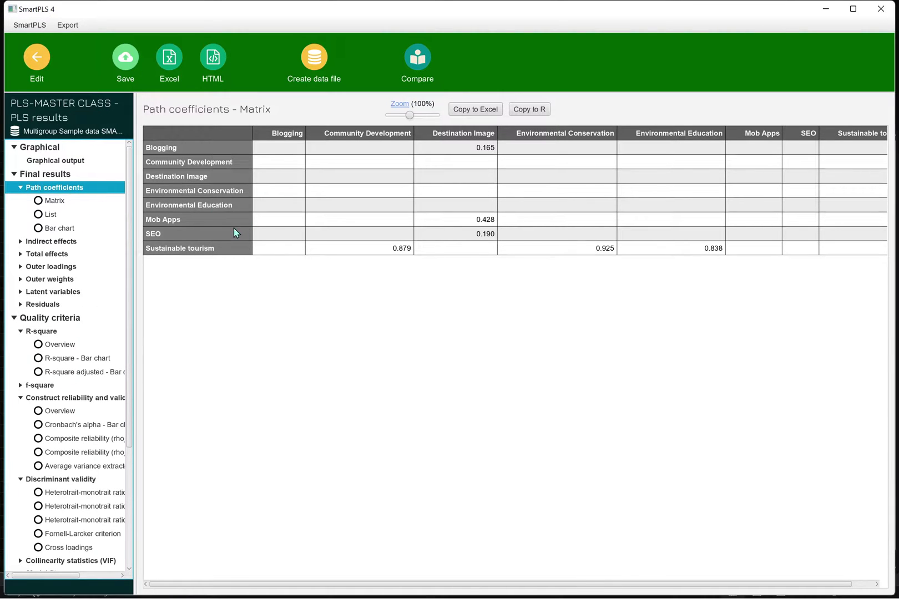
pyautogui.click(189, 251)
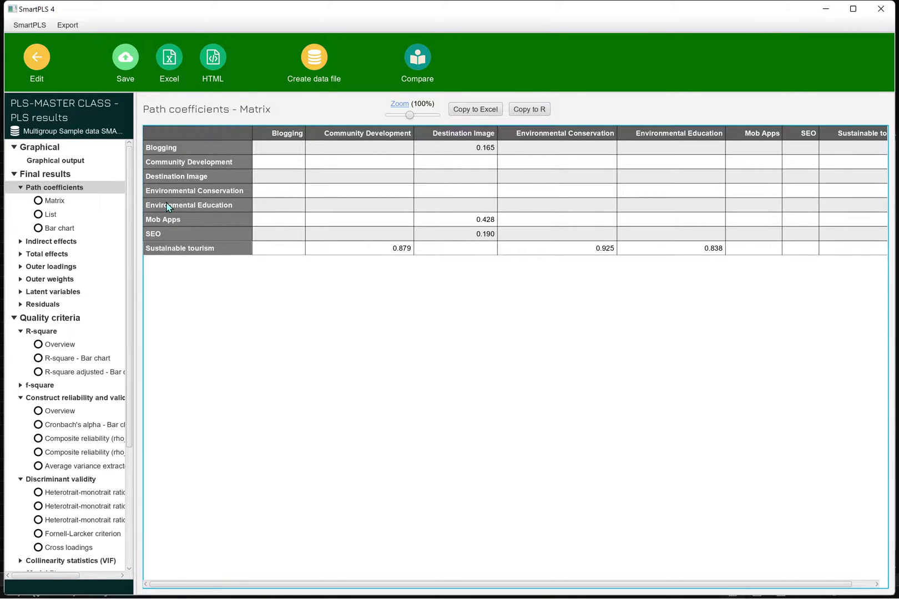
pyautogui.click(35, 55)
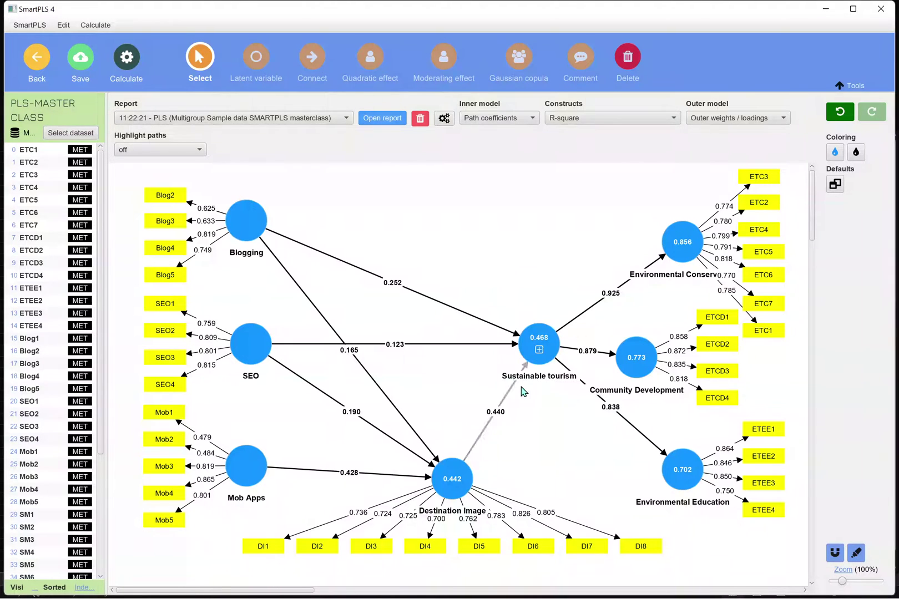
# Drag the ETEE4 indicator box slightly lower, just below ETEE3 and level with Mob5
pyautogui.moveTo(674, 254)
pyautogui.moveTo(764, 515)
pyautogui.mouseDown()
pyautogui.moveTo(762, 534)
pyautogui.moveTo(772, 521)
pyautogui.mouseUp()
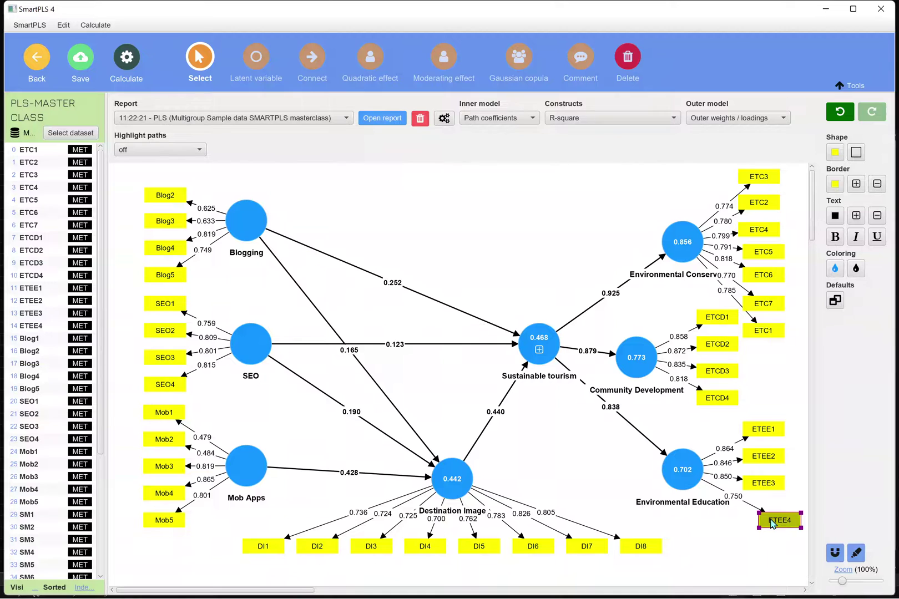
pyautogui.moveTo(773, 523); pyautogui.dragTo(770, 521)
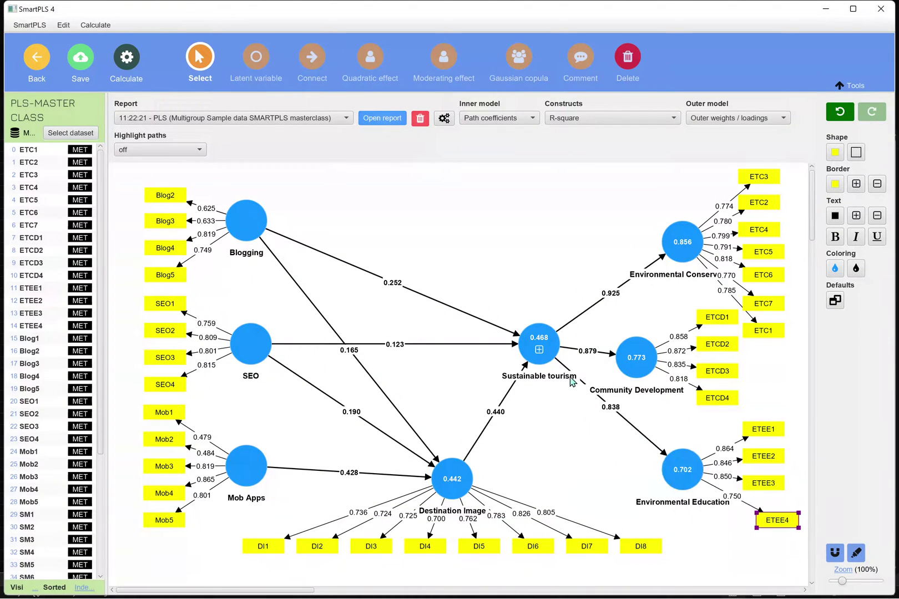
pyautogui.moveTo(559, 359)
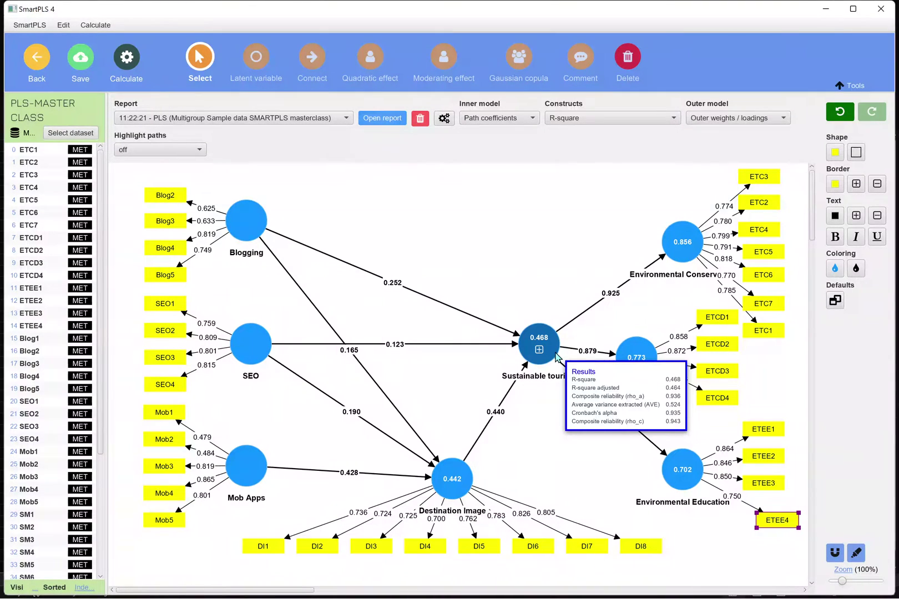